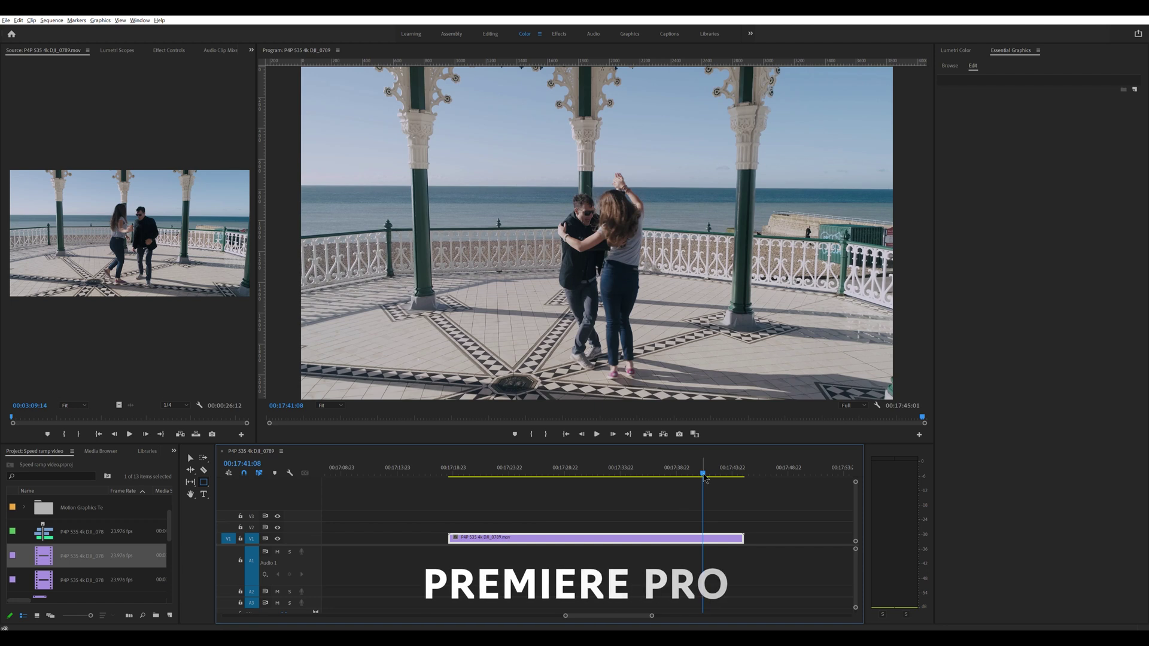
Enlarge the V1 video track by dragging its divider upward
mouse_move(688, 478)
mouse_down()
mouse_move(458, 479)
mouse_move(703, 475)
mouse_up()
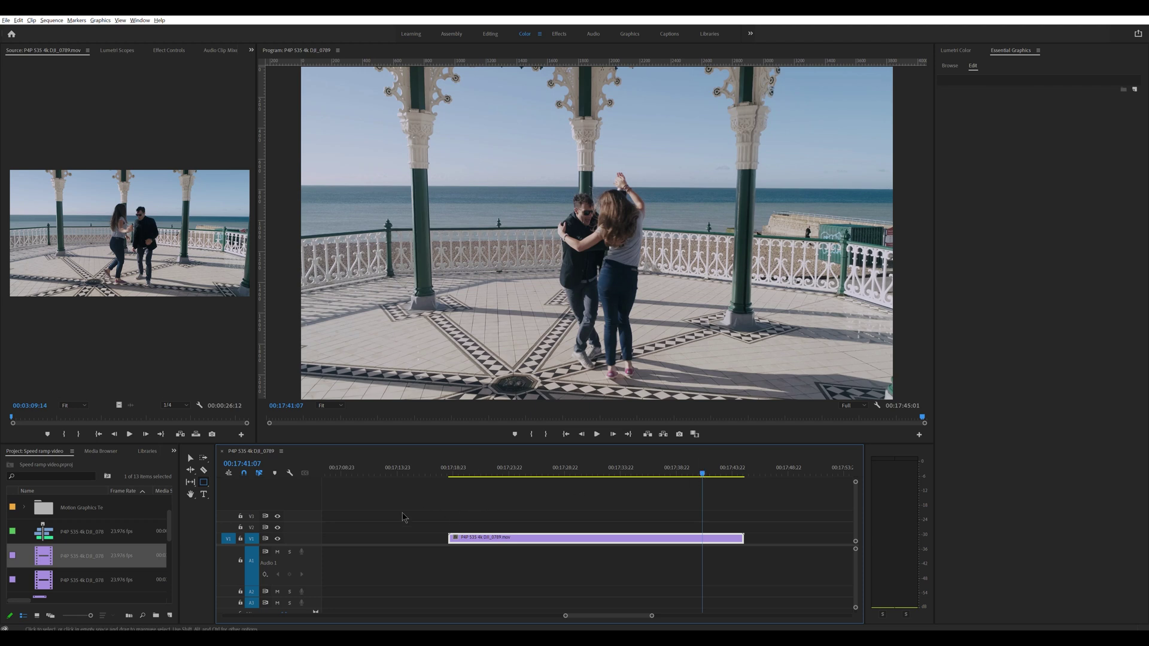
drag(307, 533, 311, 511)
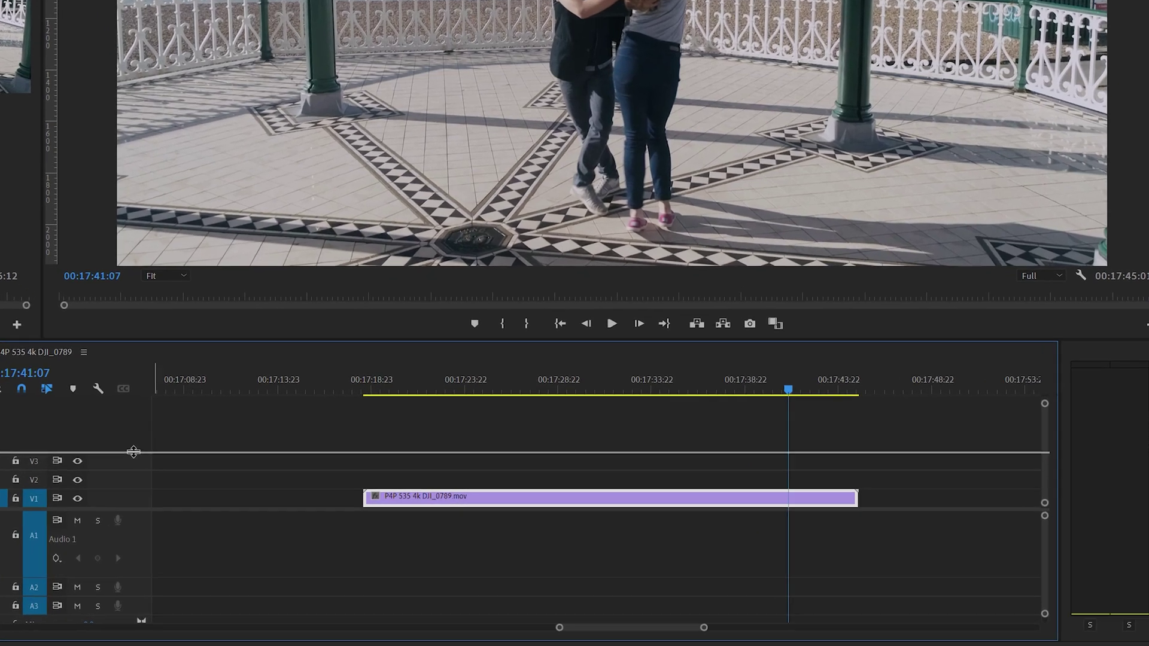
drag(134, 452, 133, 448)
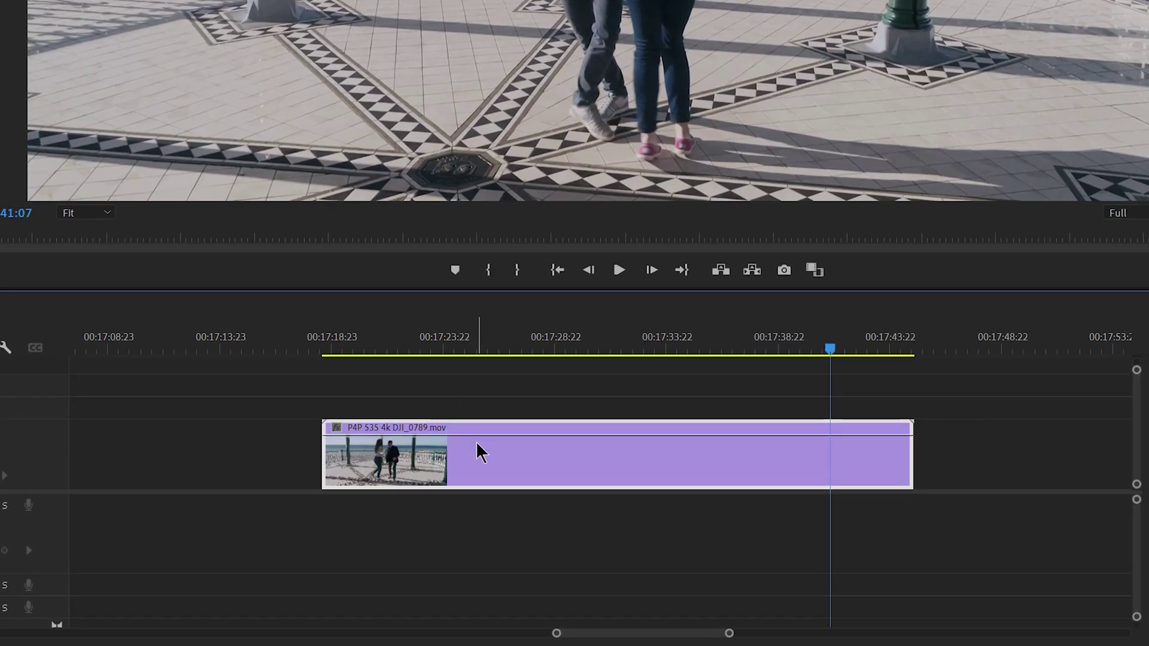
Show the dance clip's Time Remapping > Speed line
click(335, 427)
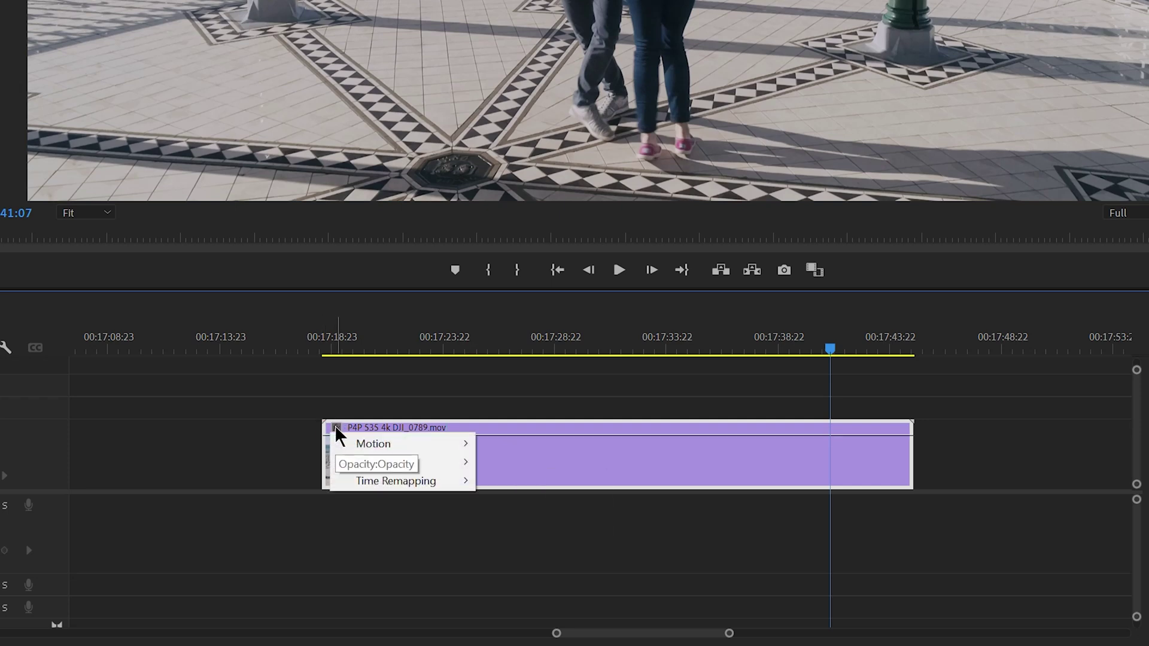
mouse_move(379, 482)
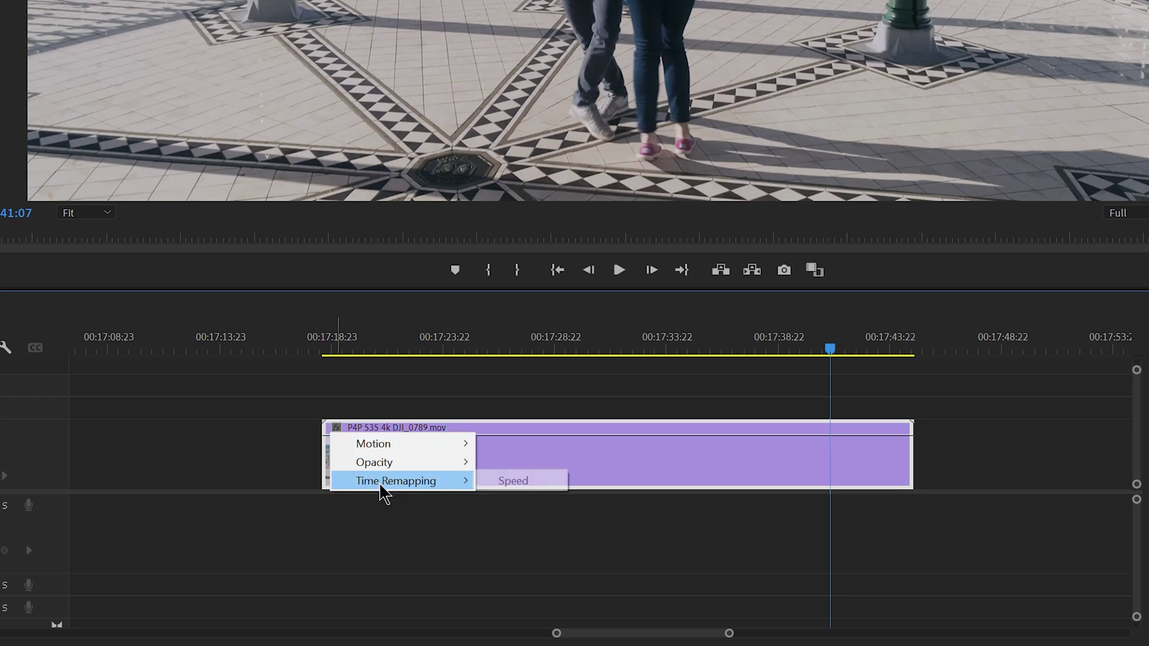
click(501, 482)
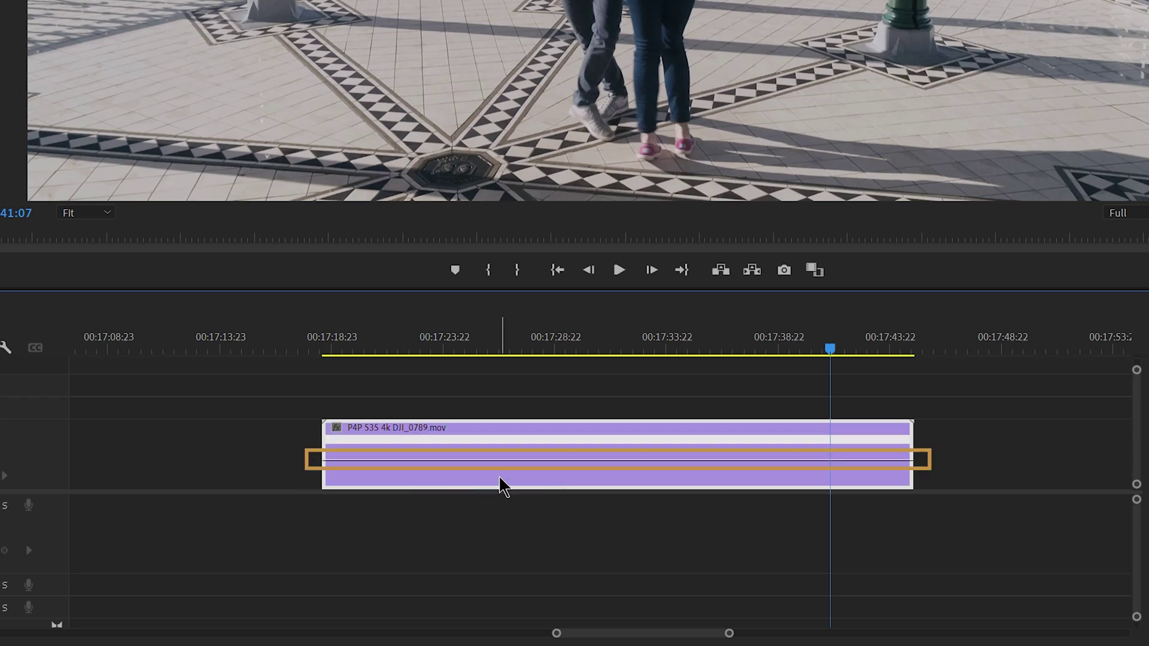
Add a speed keyframe with the Pen Tool on the dance clip at 00:17:41:03
drag(831, 357, 818, 357)
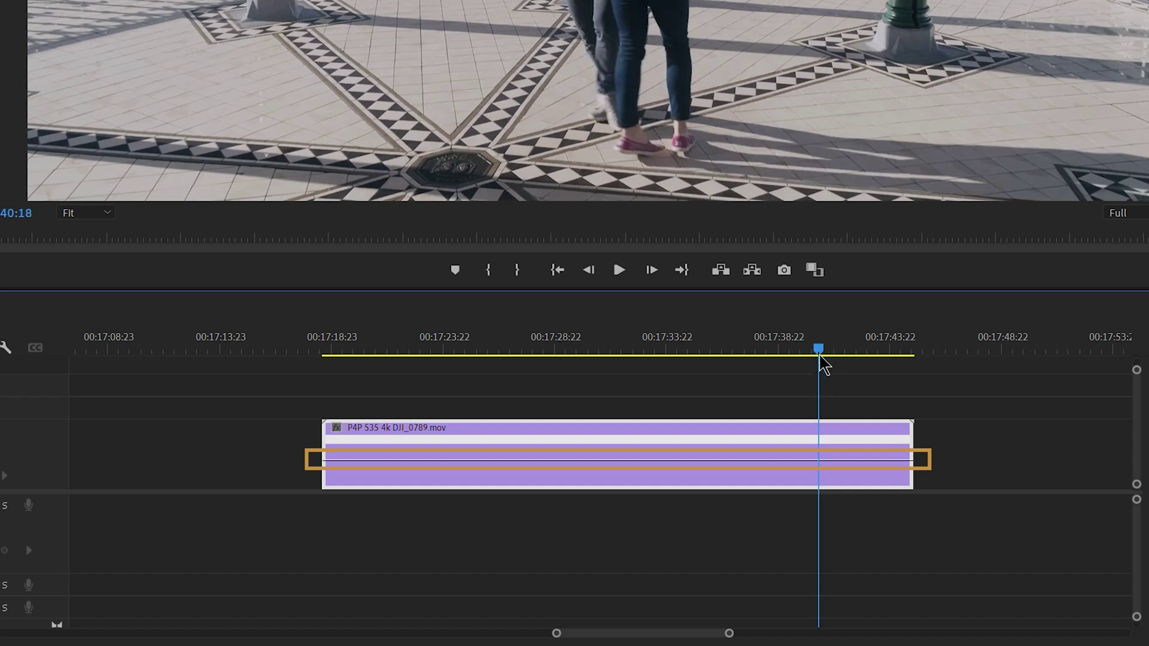
drag(834, 350, 827, 359)
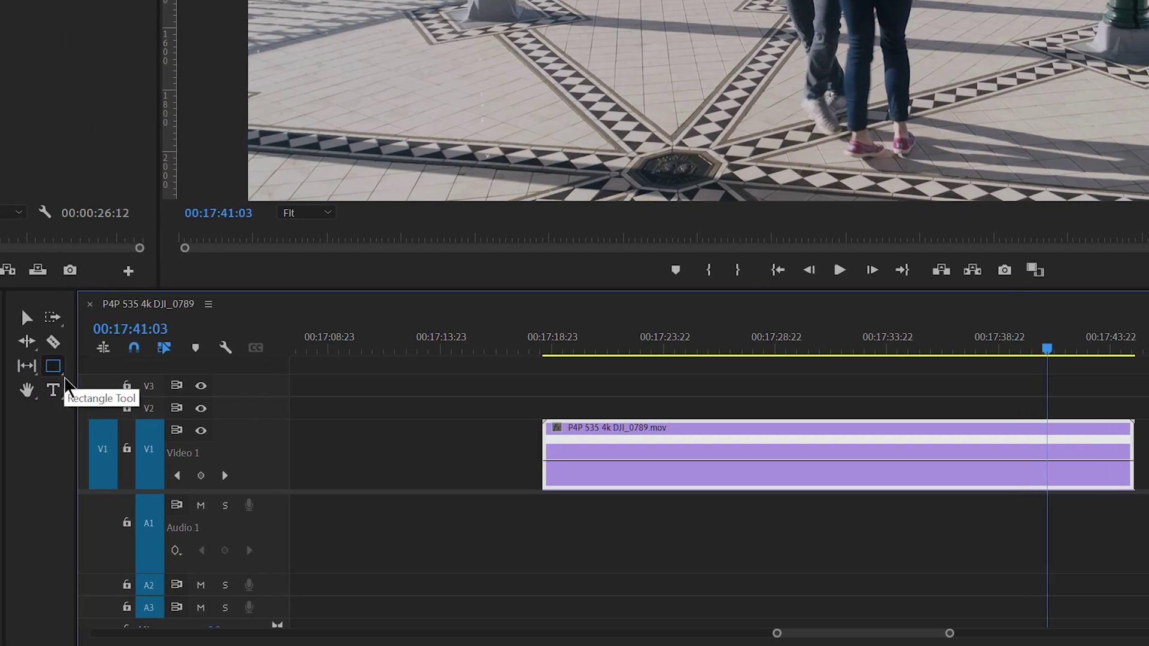
click(65, 379)
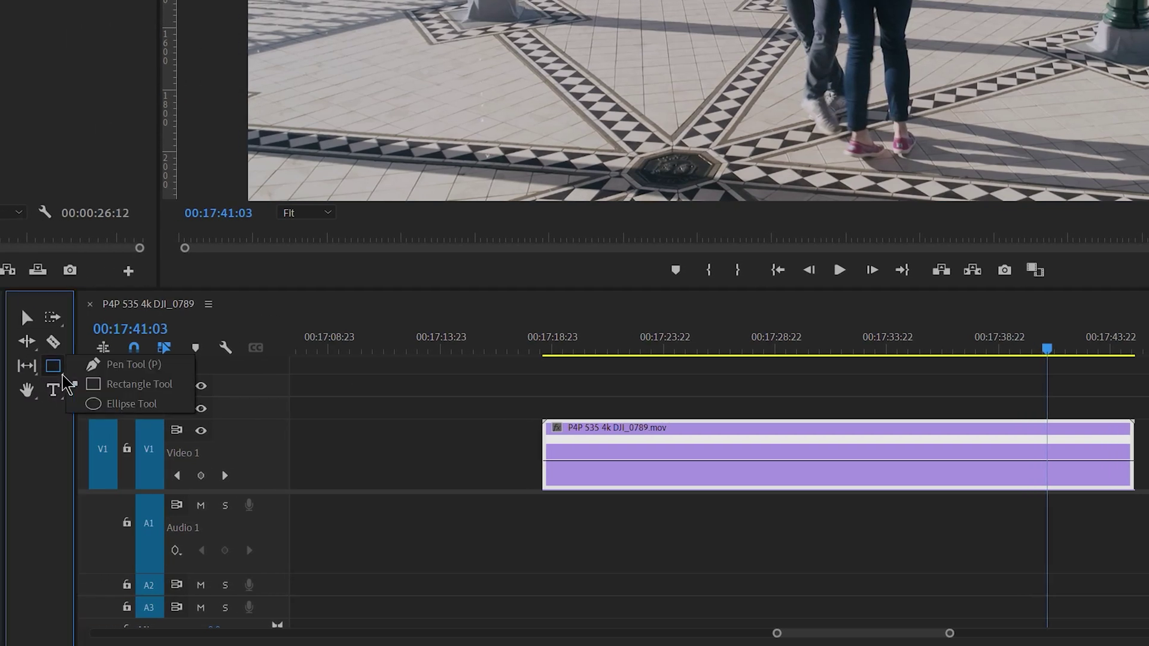
click(117, 365)
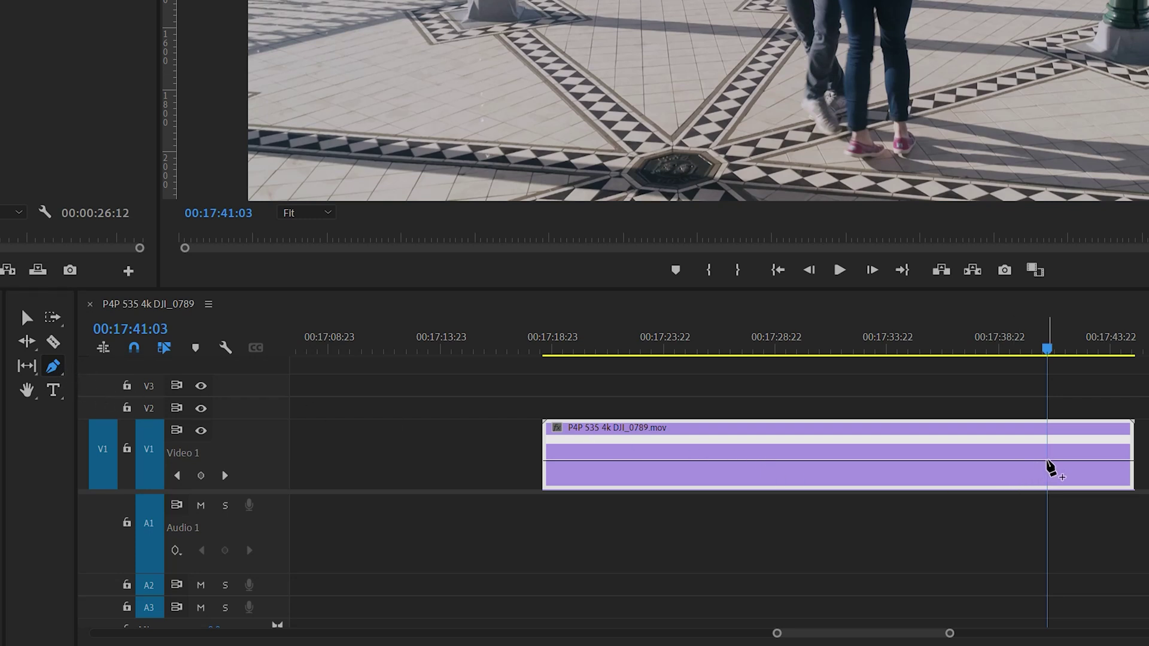
click(1047, 461)
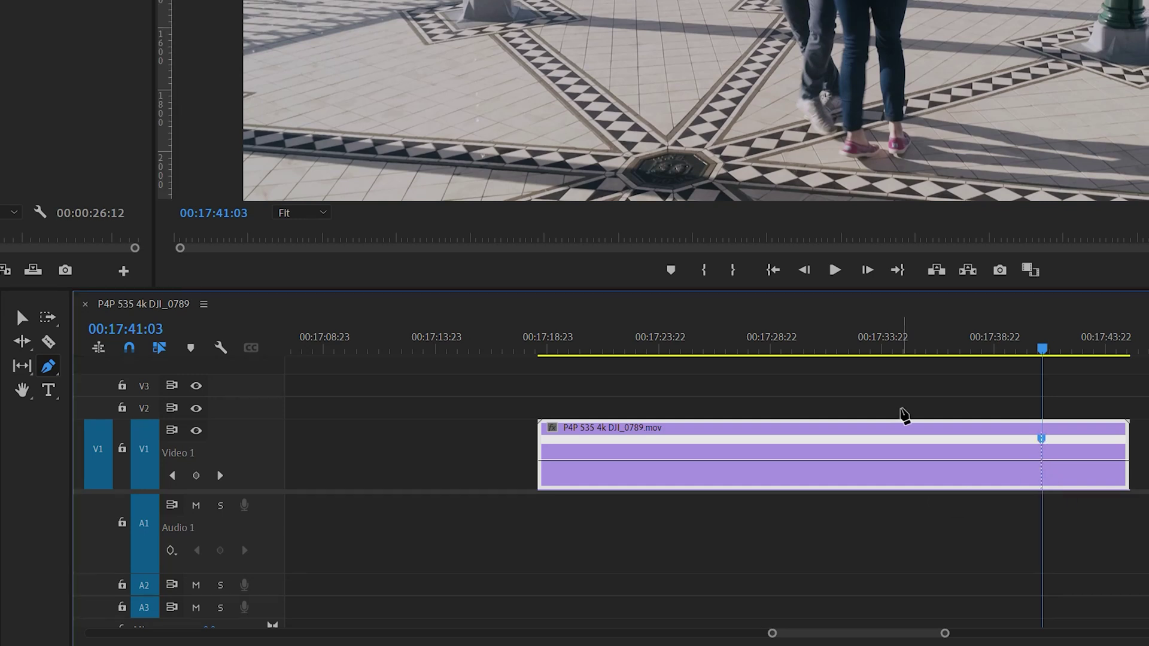
Raise the dance clip's speed after the keyframe to about 145%, undoing an accidental drag first
click(22, 318)
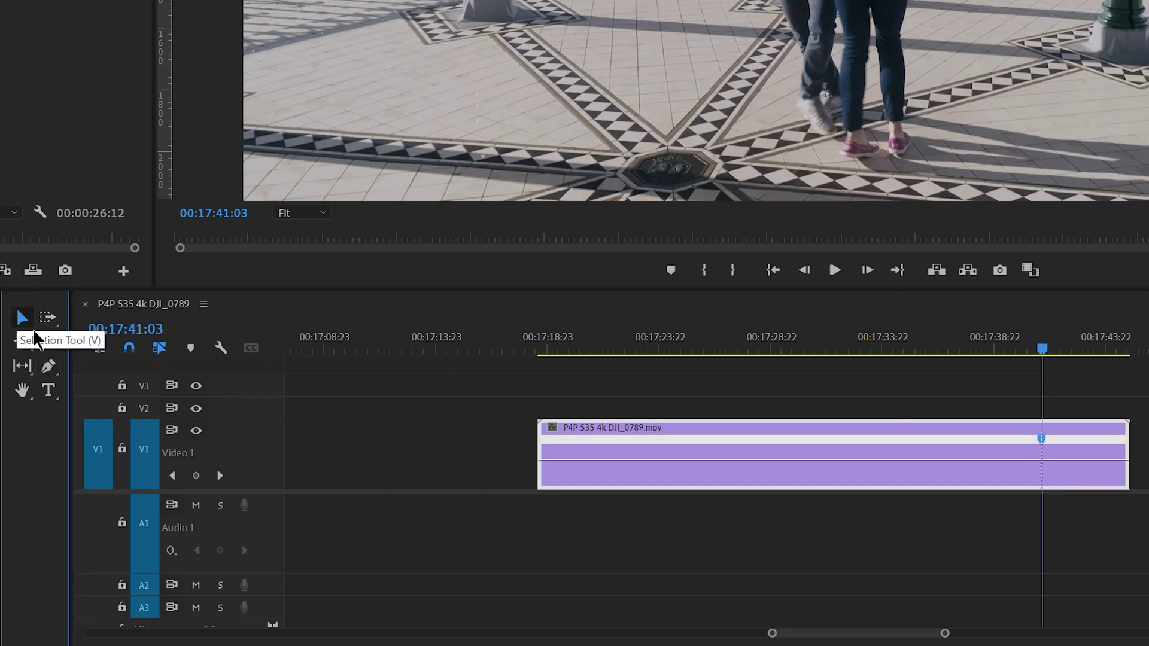
drag(986, 462, 985, 455)
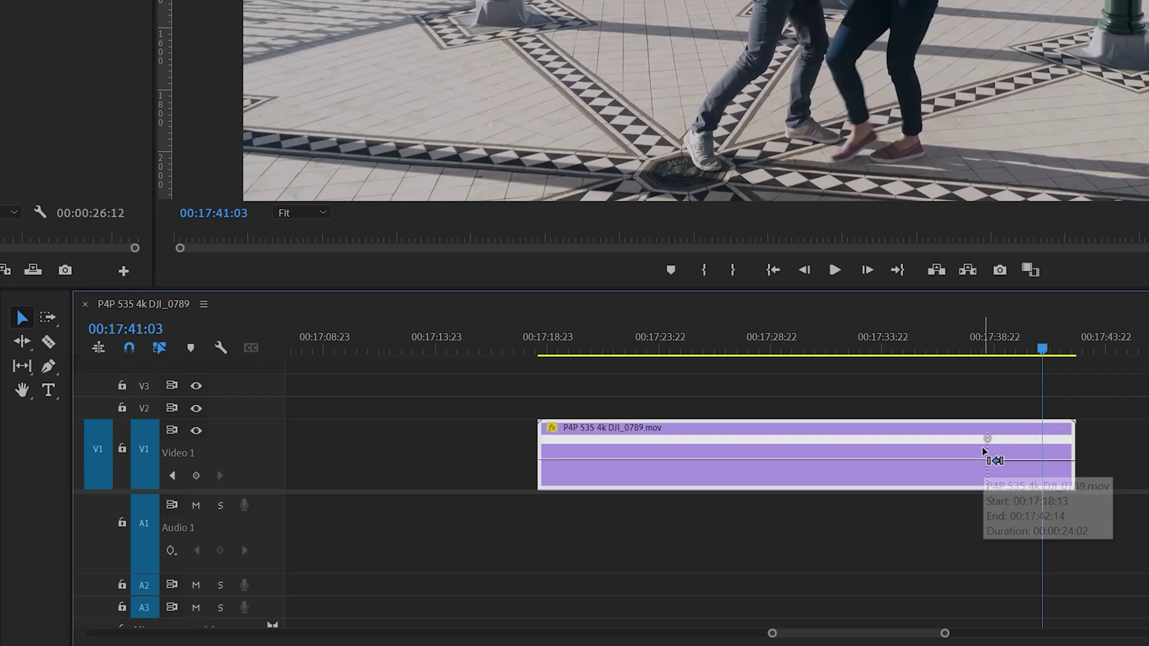
key(ctrl+z)
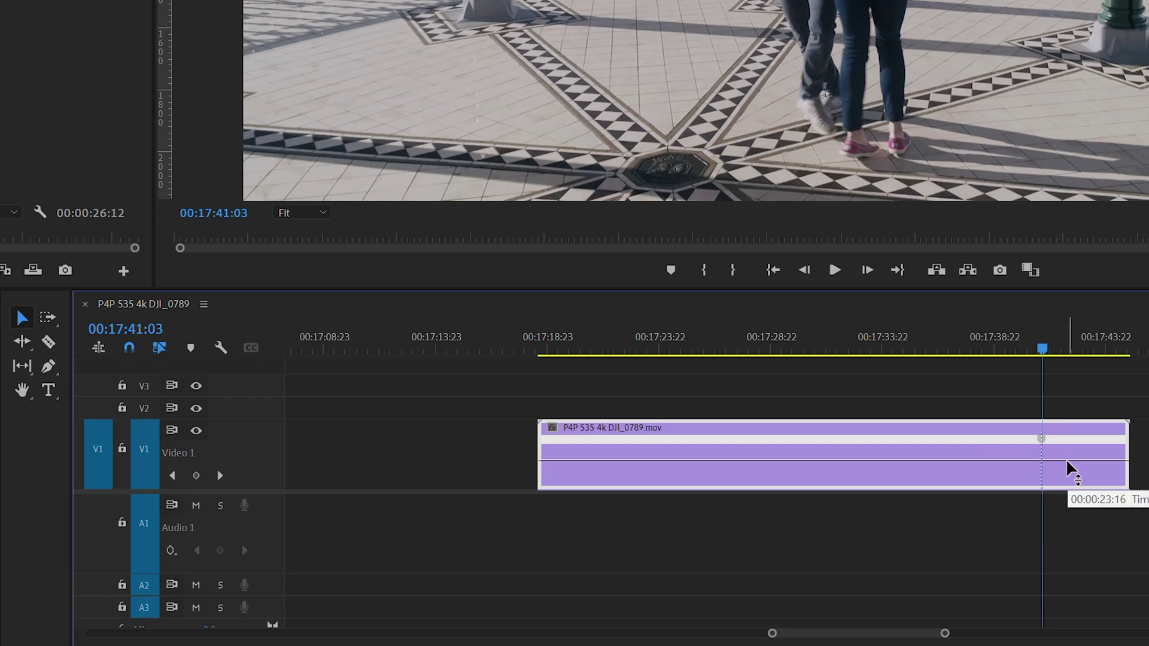
drag(1071, 470, 1071, 446)
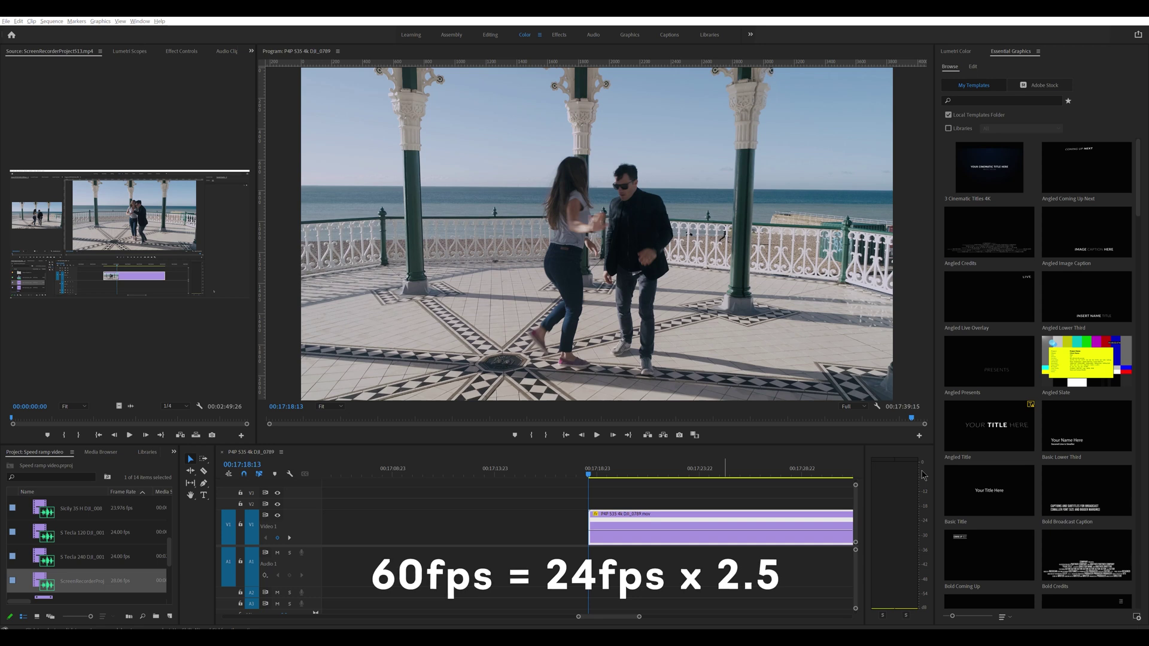
click(718, 557)
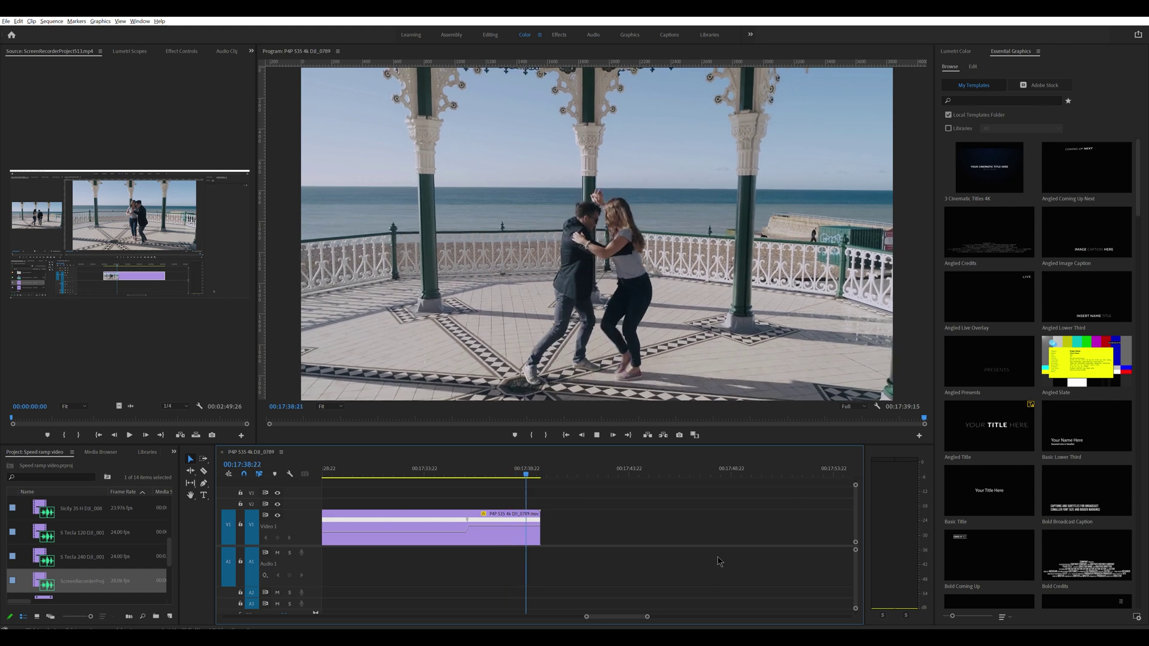
Split the speed keyframe into a gradual ramp up to 175%
click(766, 475)
key(equal)
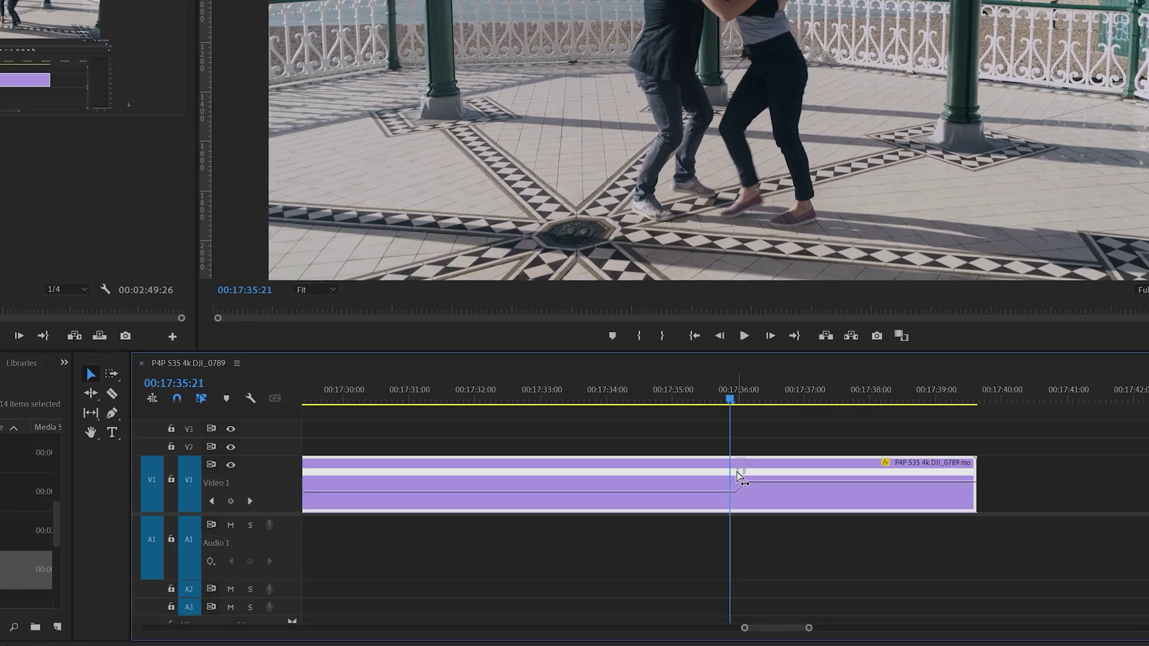
drag(680, 492, 672, 495)
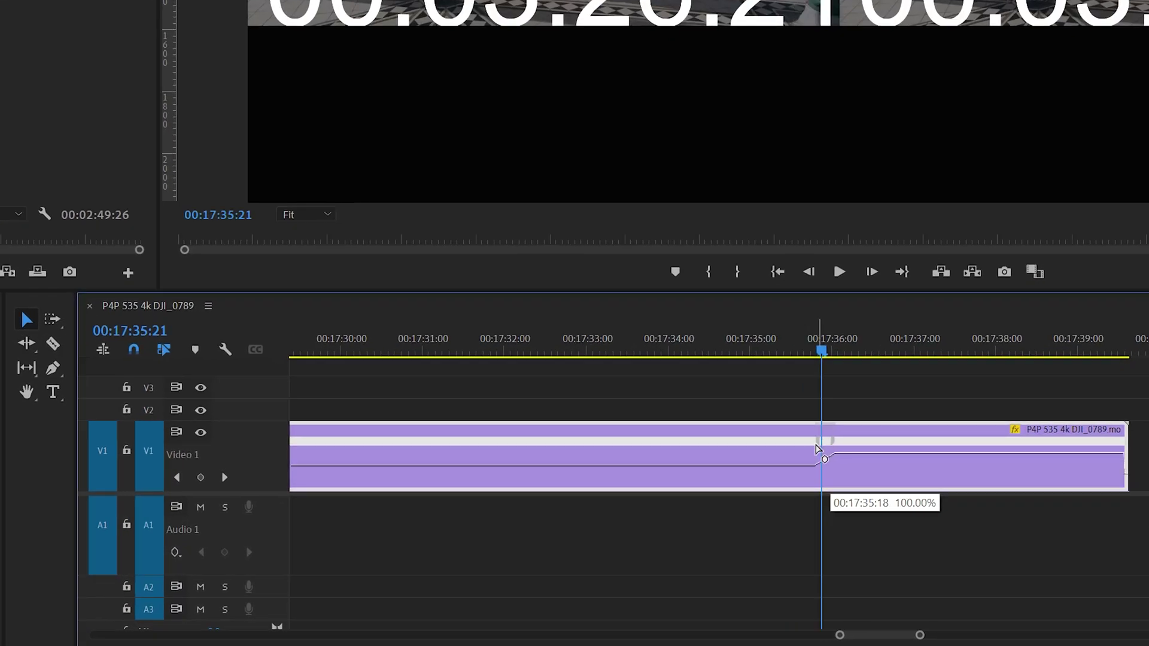
drag(817, 448, 883, 443)
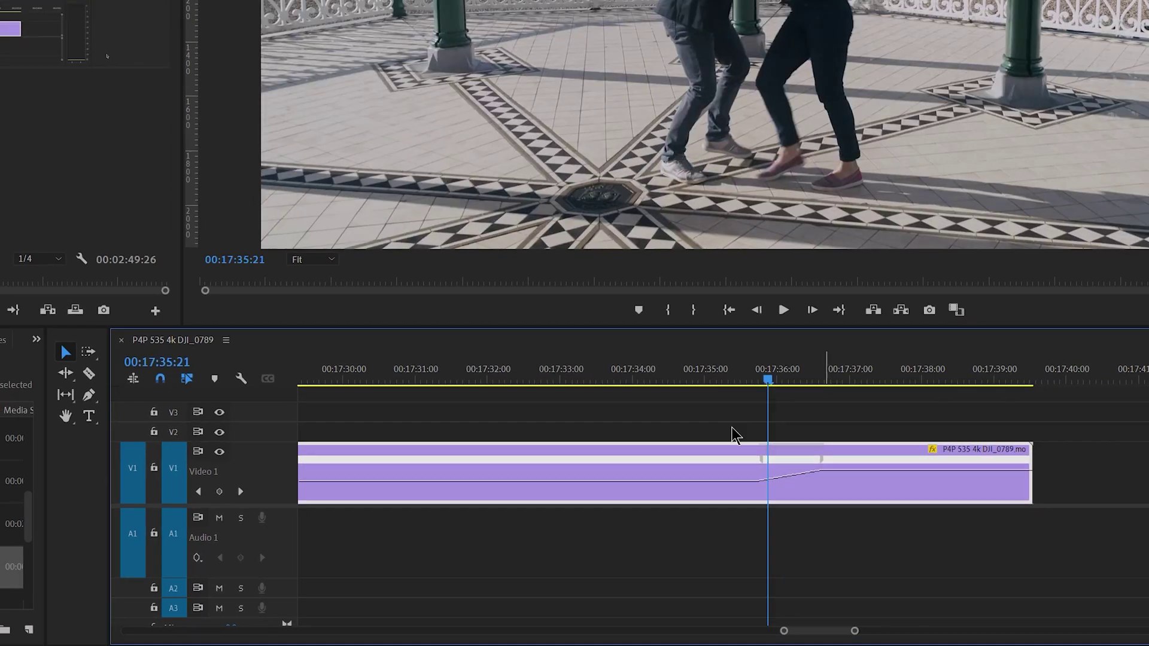
Preview the 175% ramp from just before it, then zoom the timeline back out
click(623, 383)
key(space)
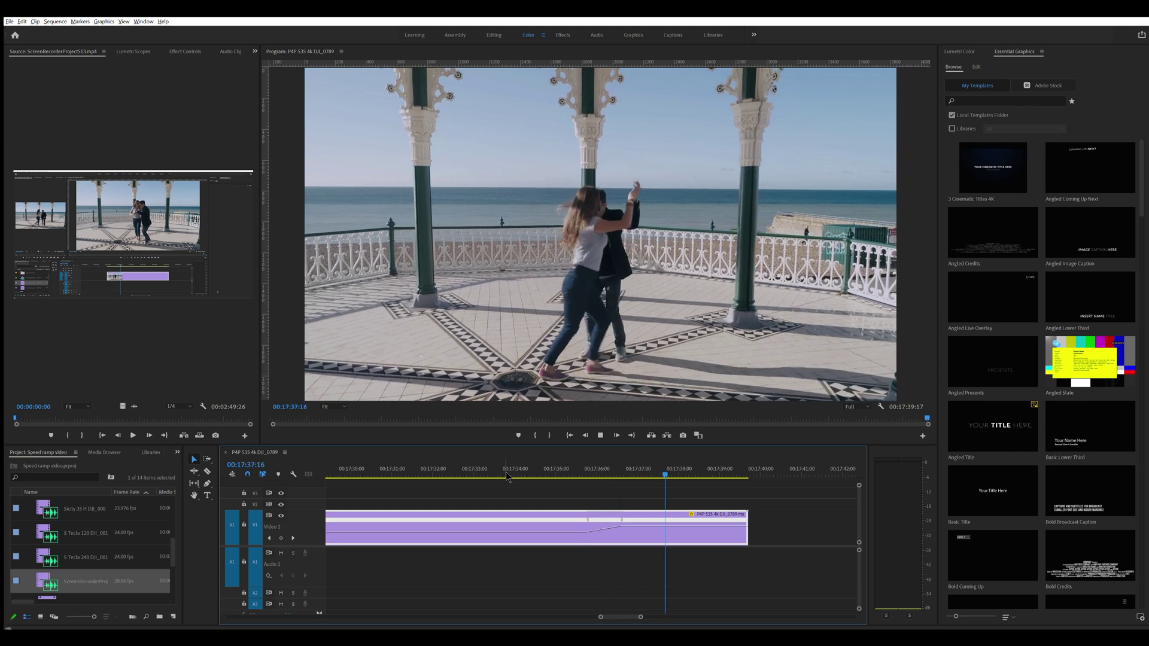
key(space)
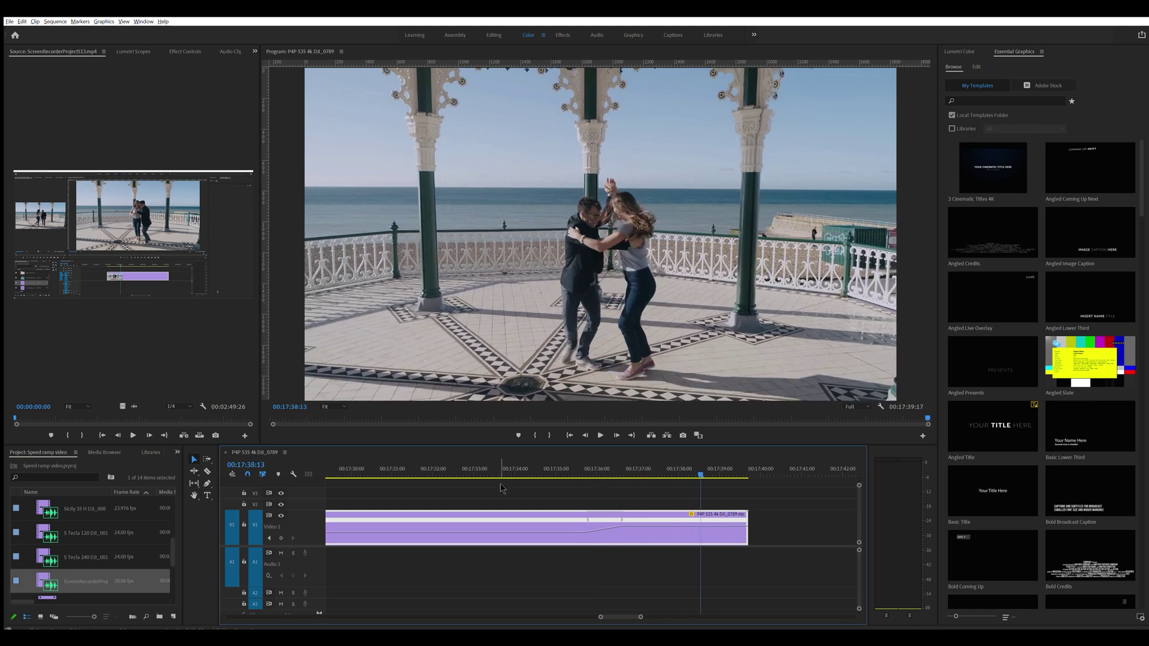
key(minus)
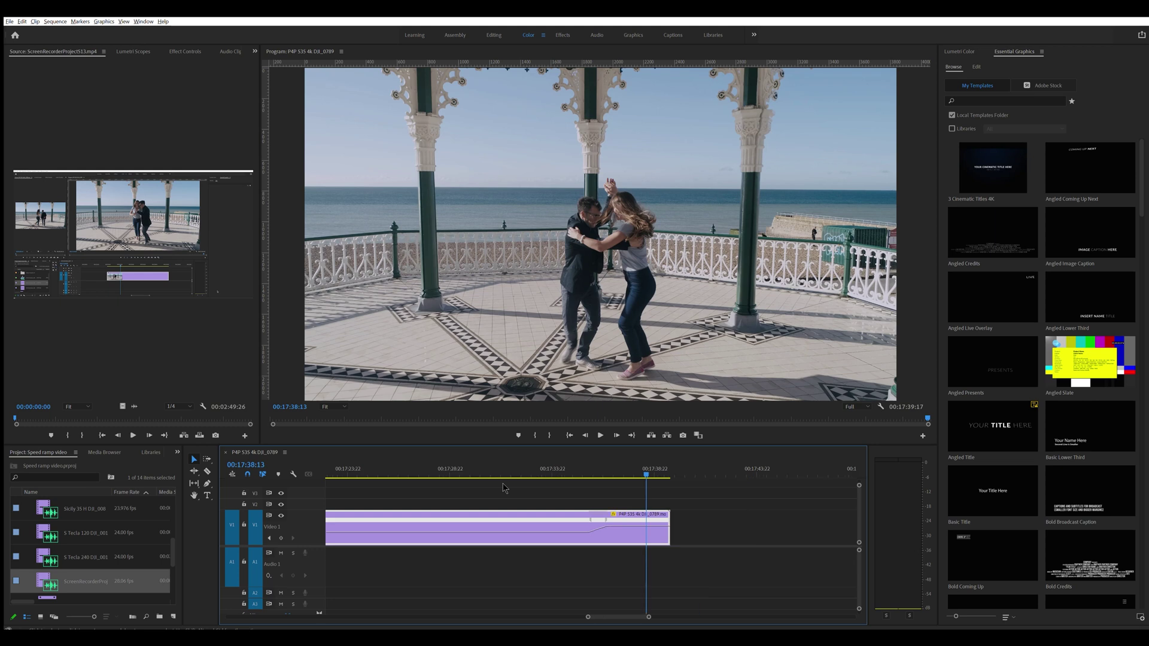
key(minus)
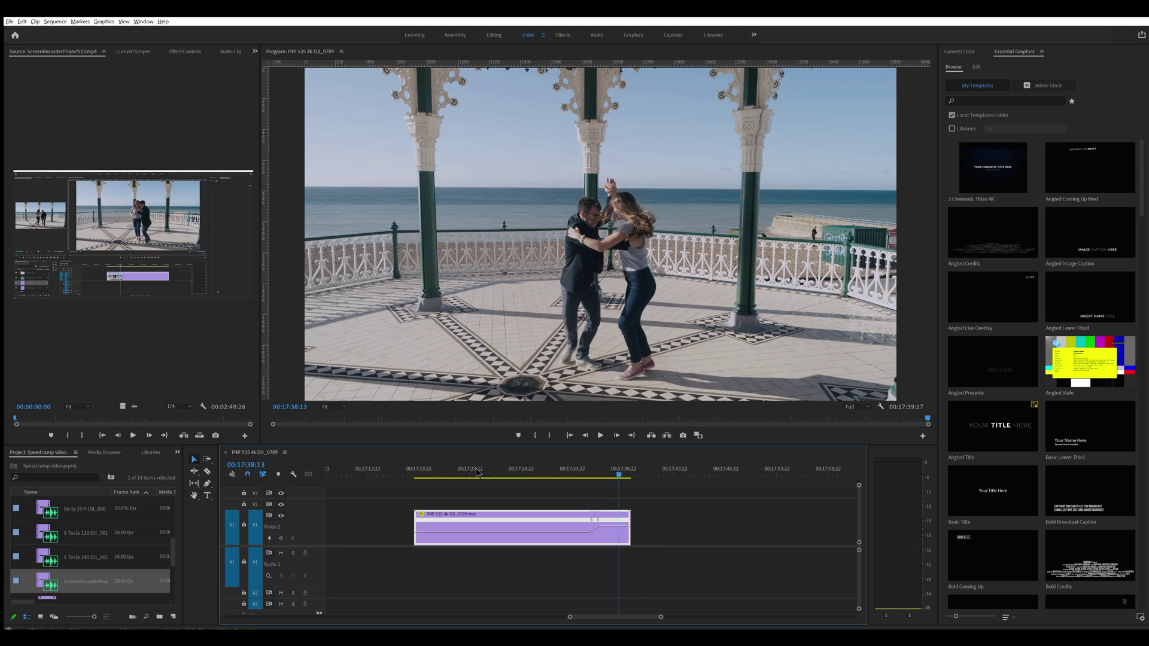
Add a second speed keyframe near 00:17:21 and raise the opening section to 251%
click(416, 476)
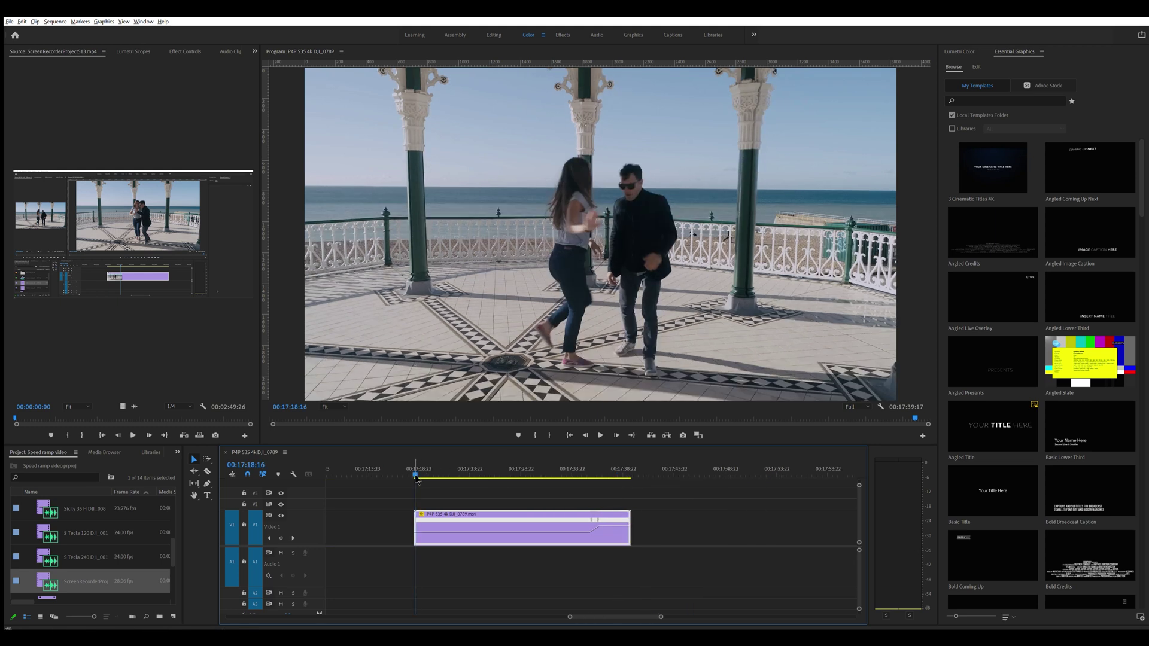
drag(416, 477, 516, 455)
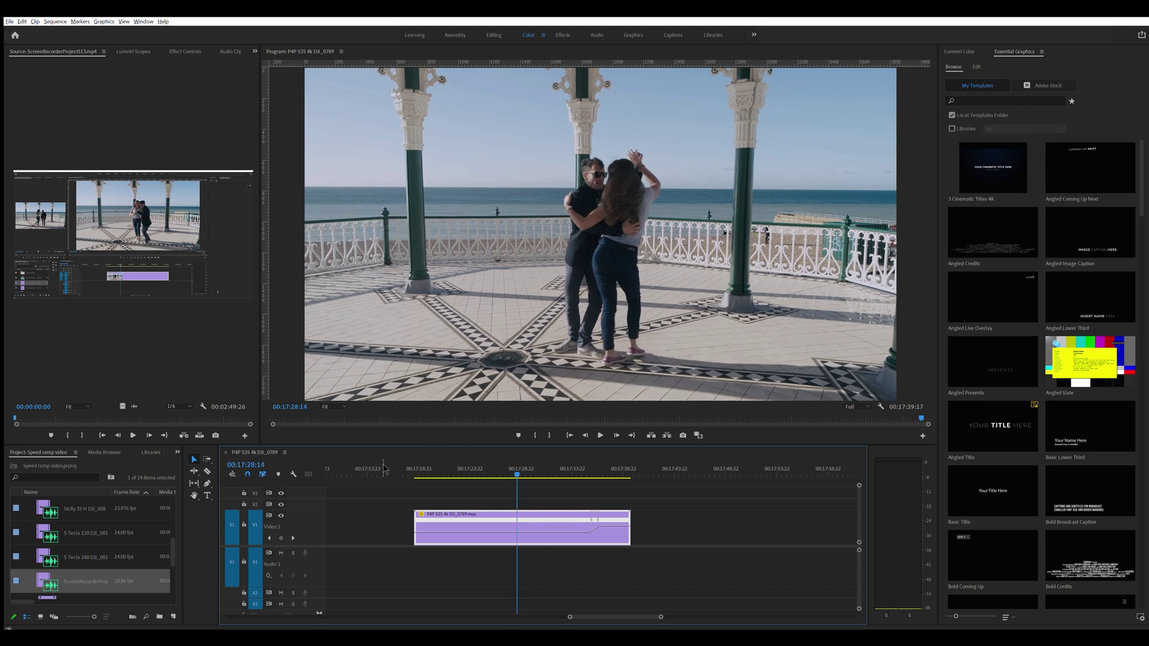
click(204, 485)
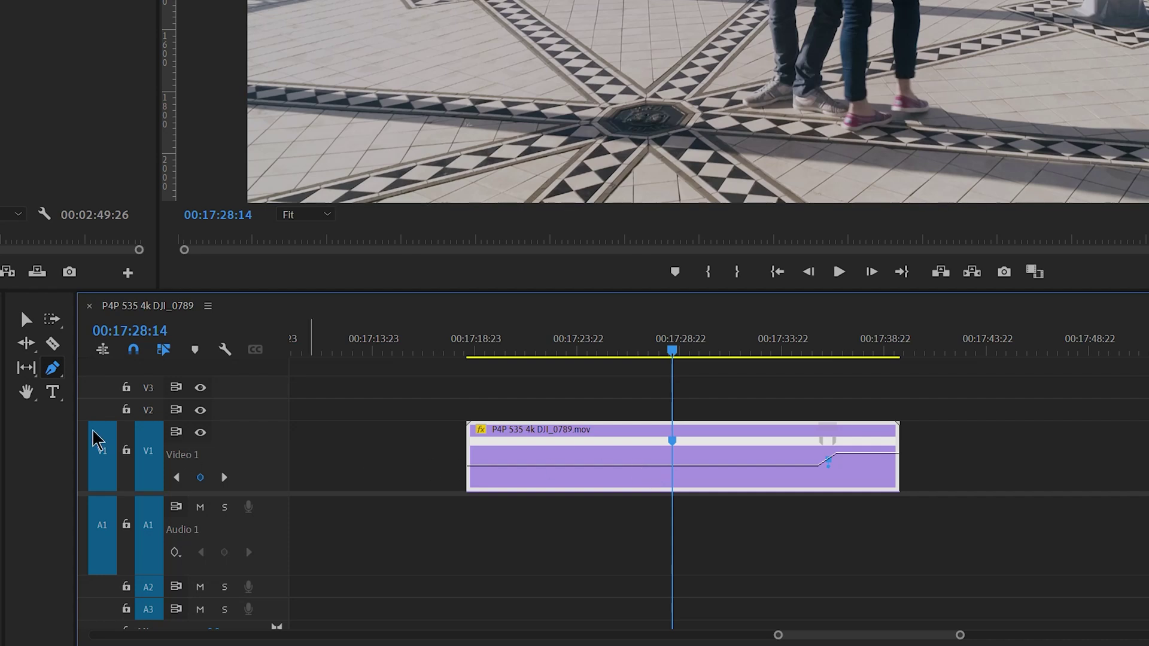
click(25, 319)
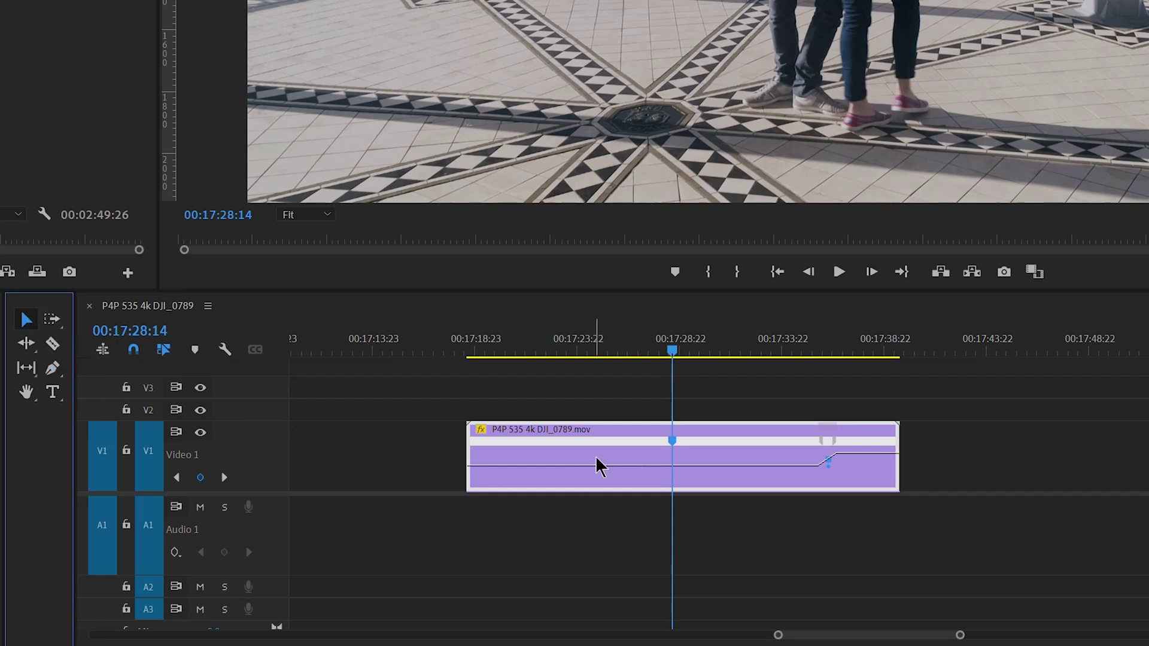
drag(601, 473, 602, 459)
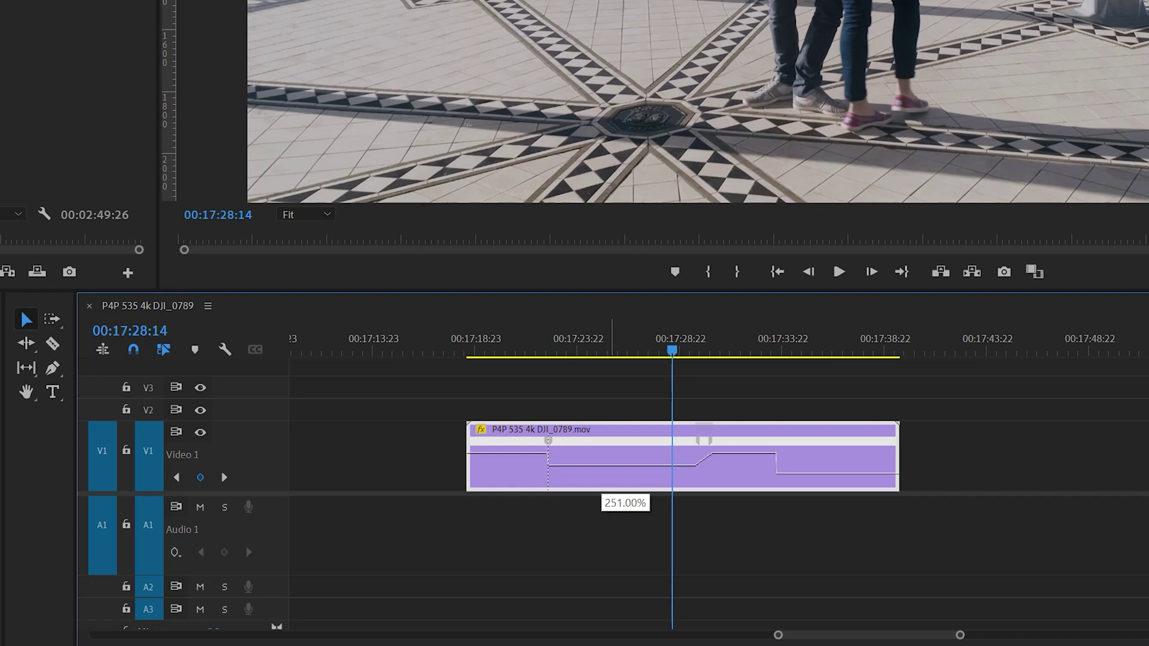
Set the section to 250% and drag its speed keyframe apart into a gradual ramp
drag(601, 331, 605, 338)
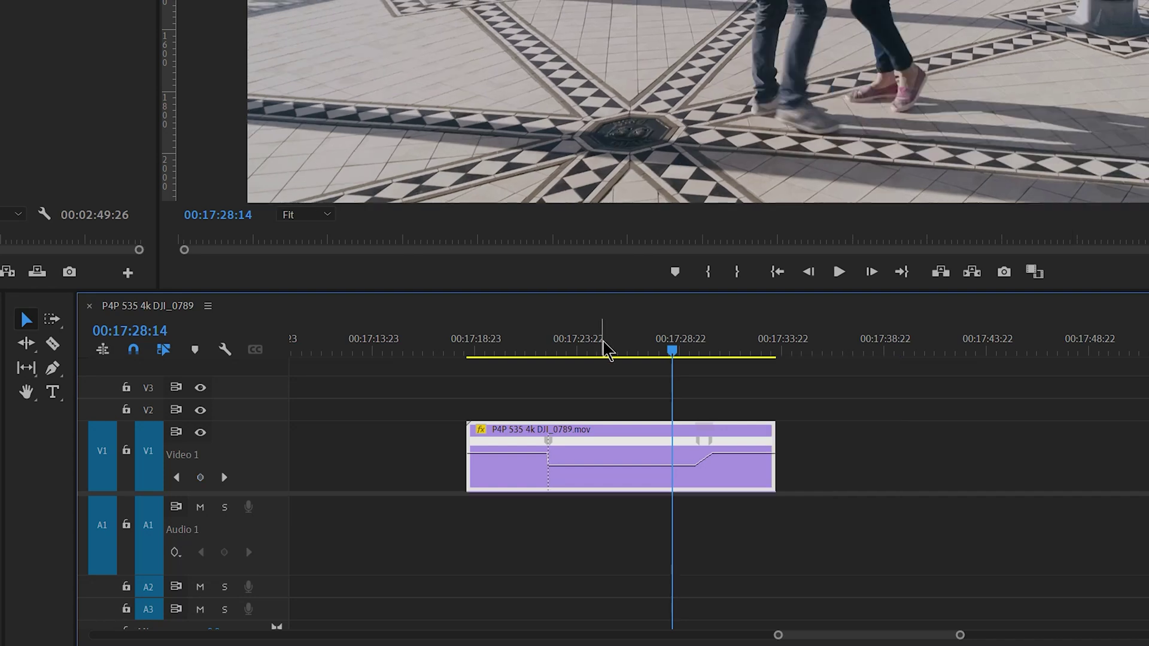
click(551, 349)
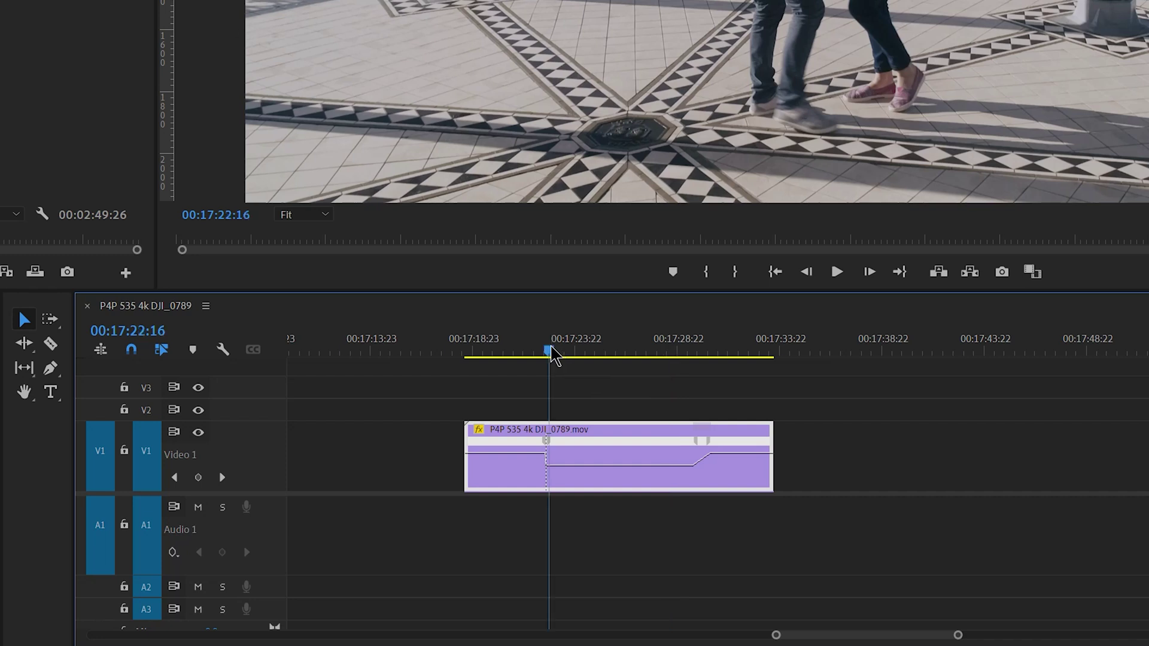
key(equal)
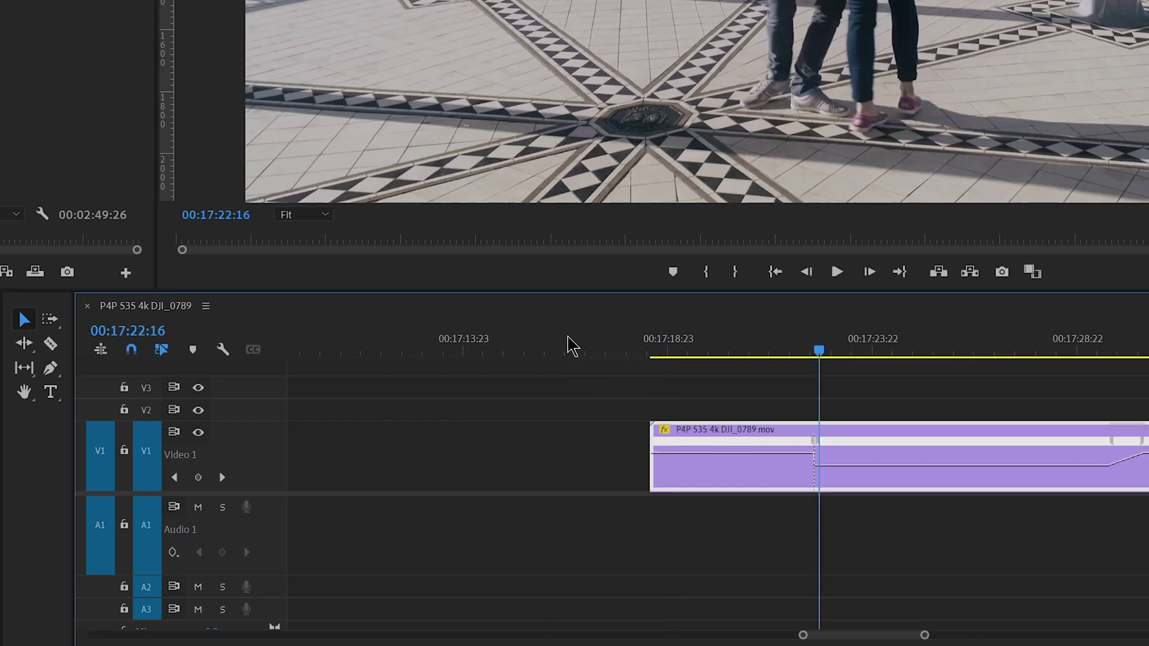
mouse_move(813, 445)
mouse_down()
mouse_move(802, 447)
mouse_move(839, 444)
mouse_move(800, 444)
mouse_up()
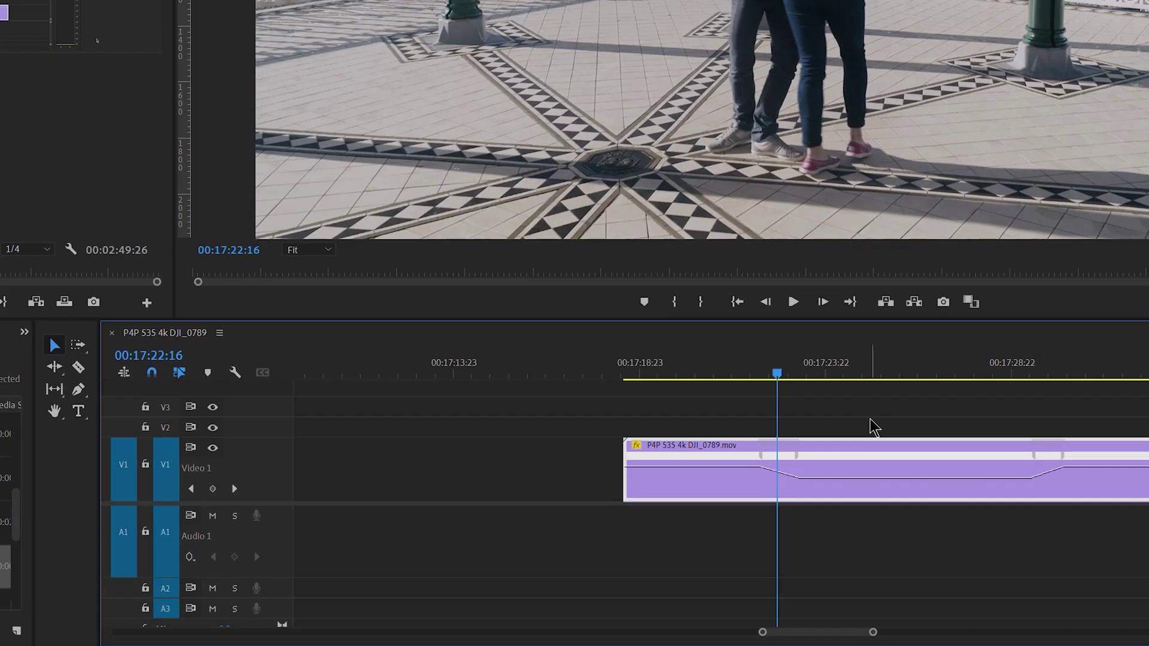
key(Up)
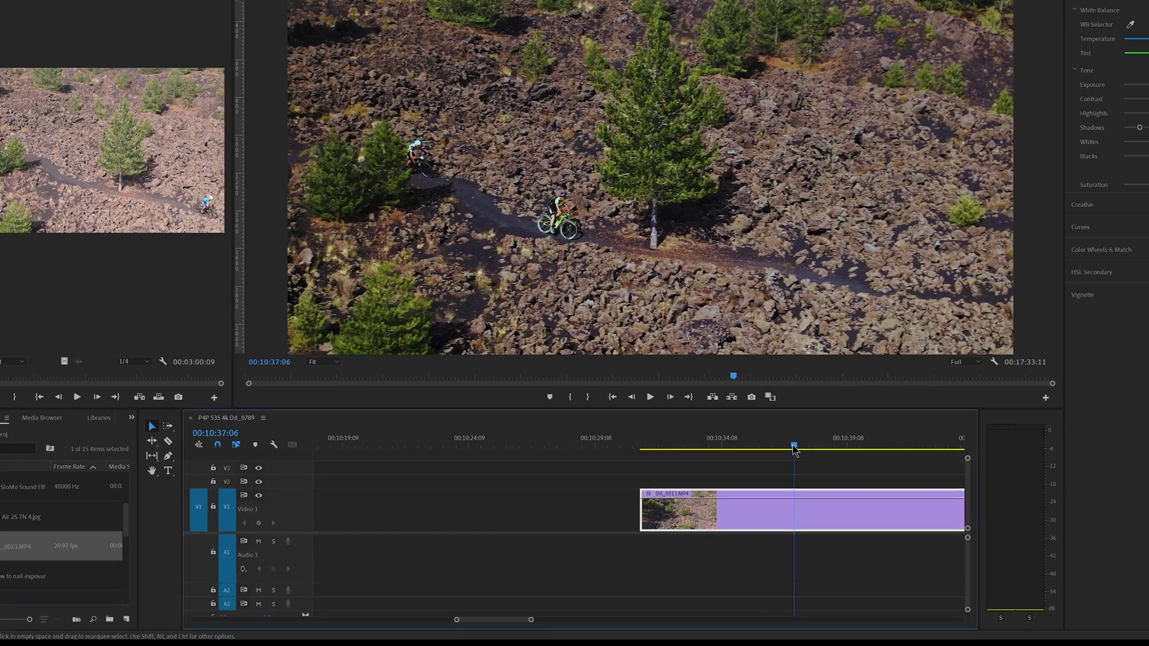
Show the bike clip's Time Remapping > Speed line
drag(713, 477, 608, 479)
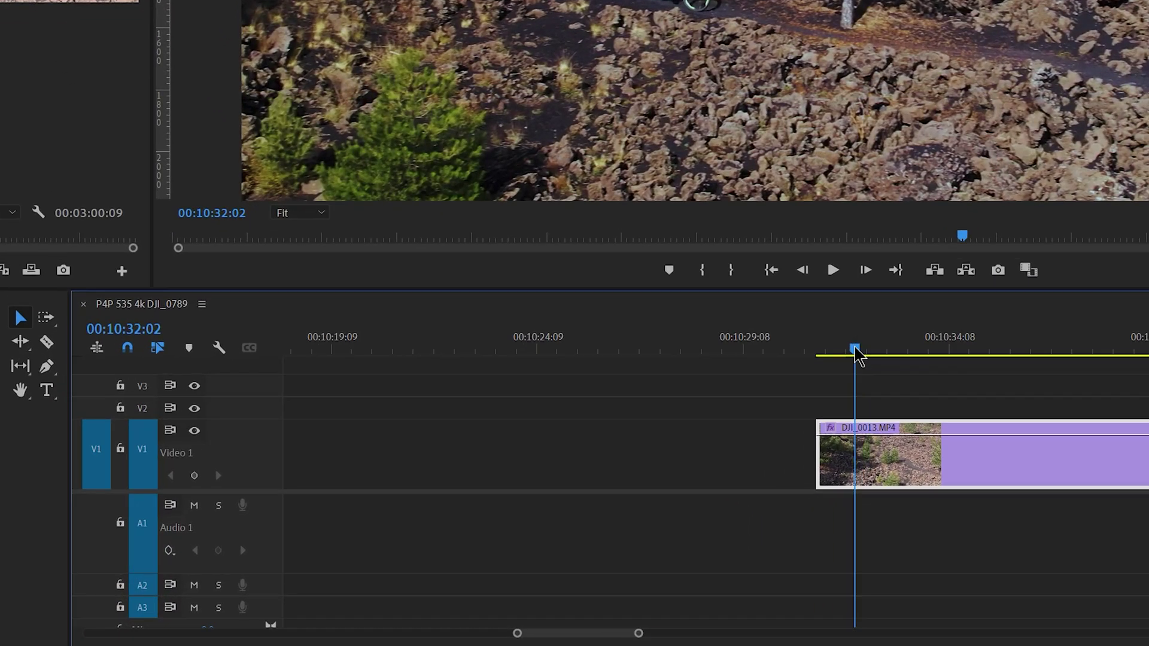
drag(856, 354, 1007, 351)
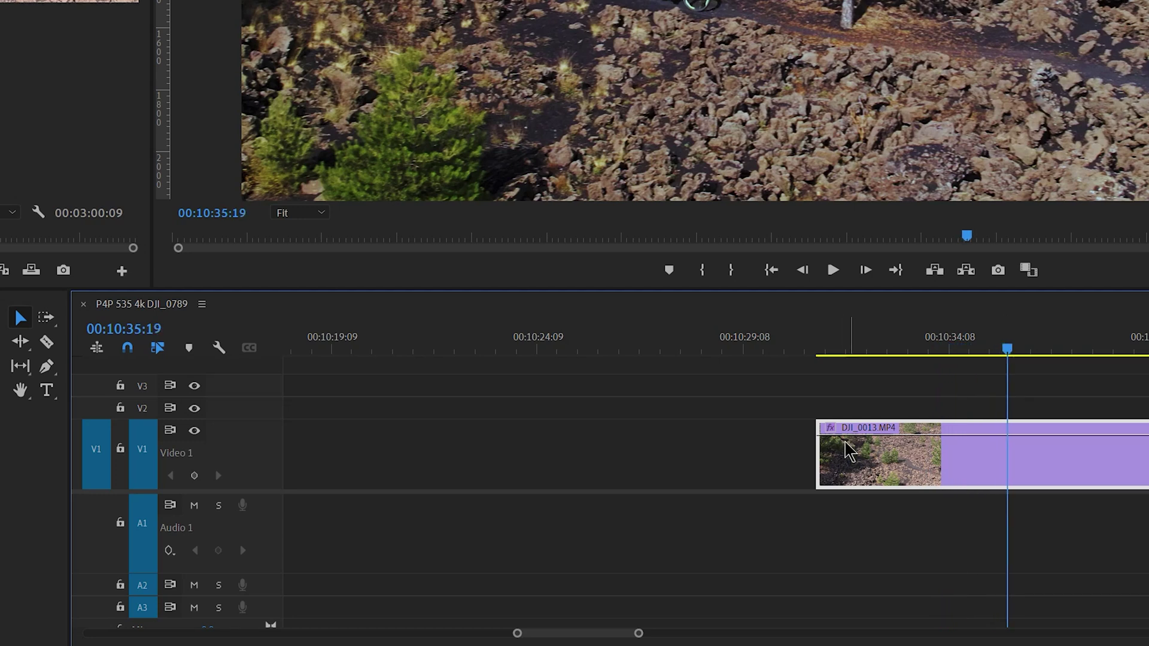
click(831, 428)
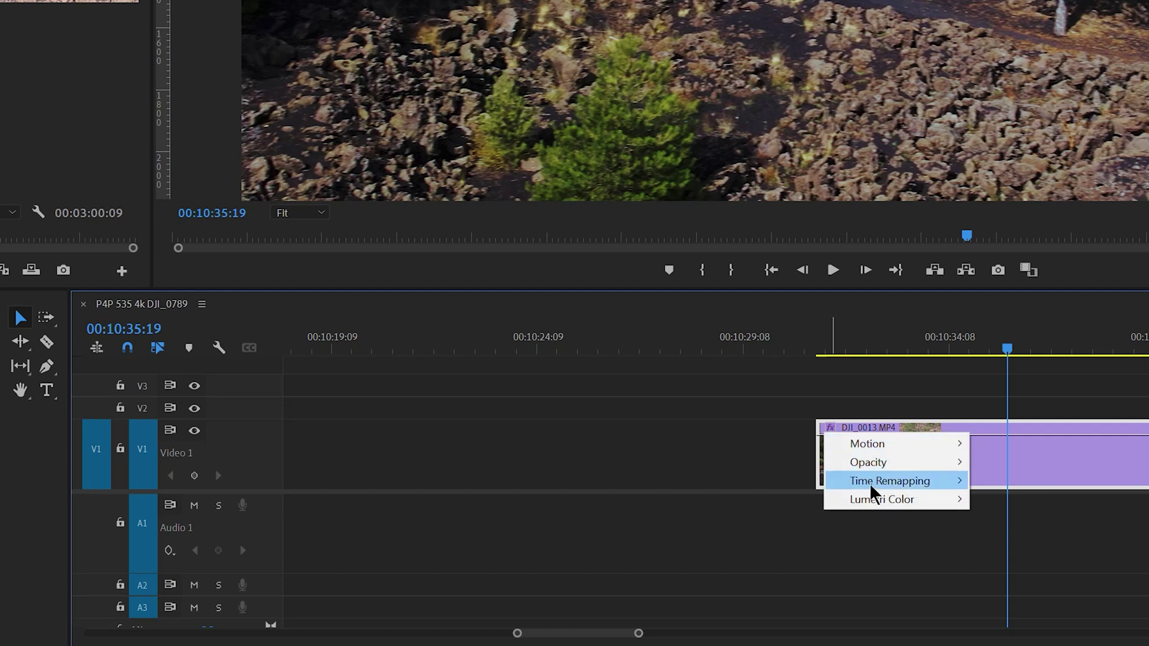
mouse_move(877, 487)
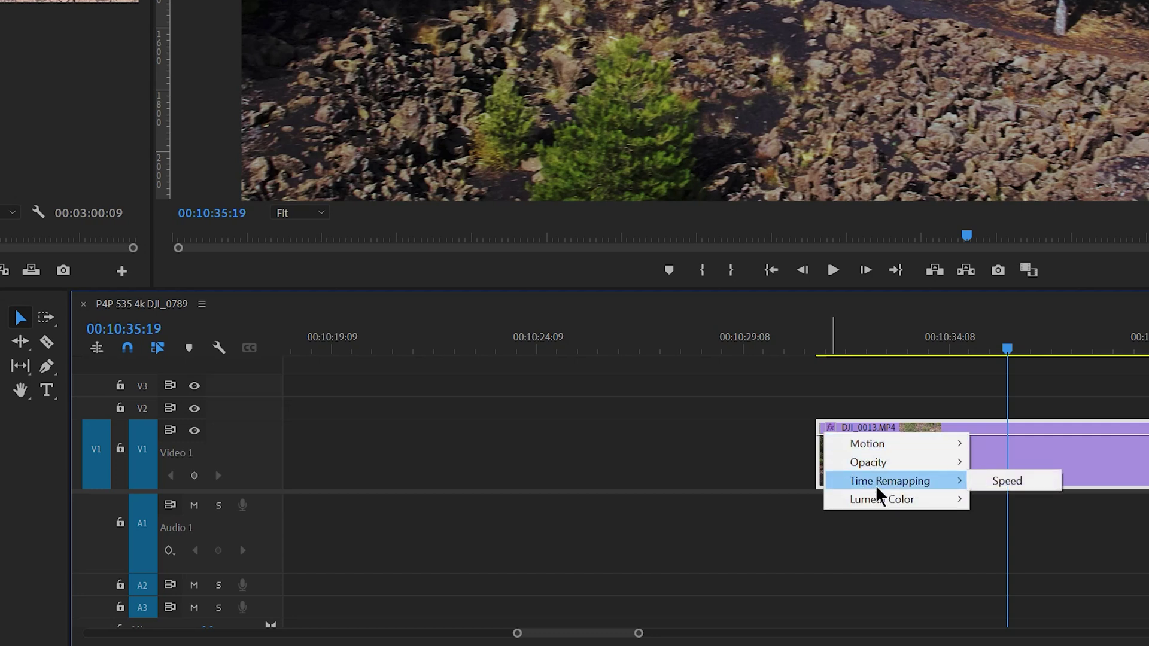
click(1001, 484)
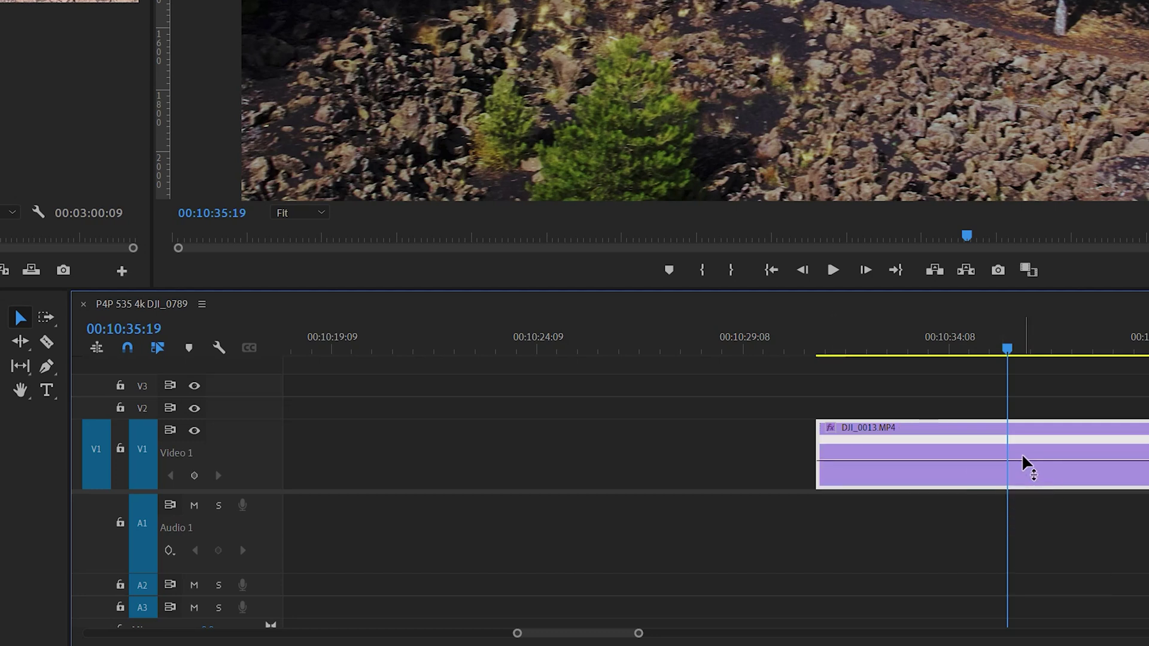
Add a speed keyframe at 10:35:19, raise the section to 188%, and play it back
click(46, 365)
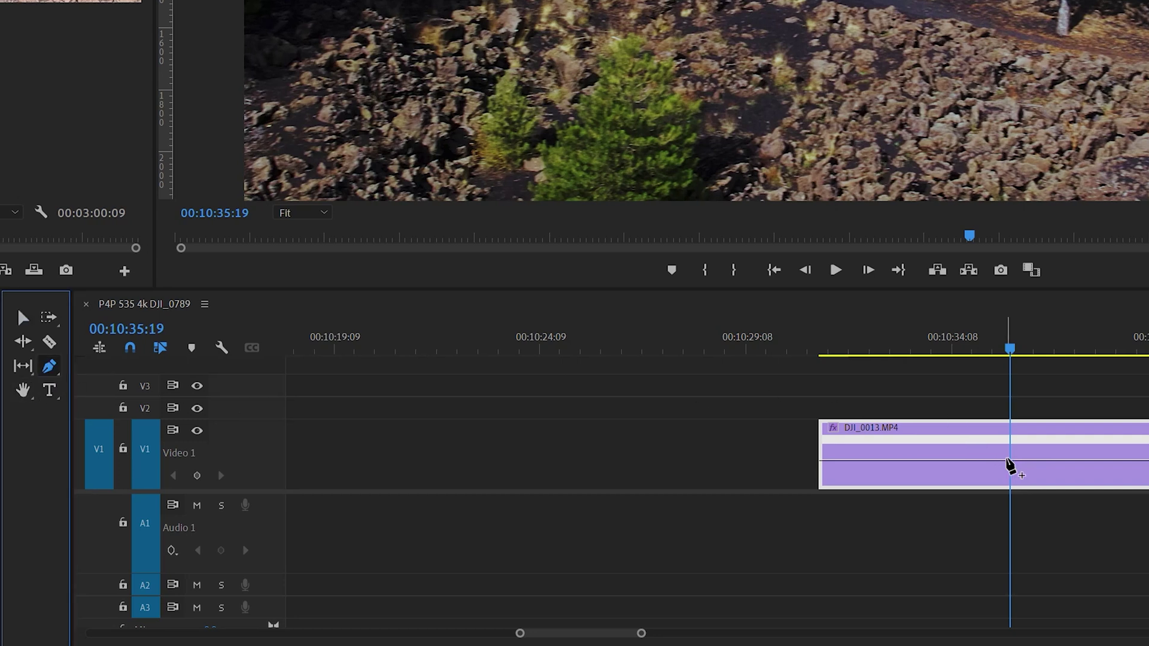
click(1008, 461)
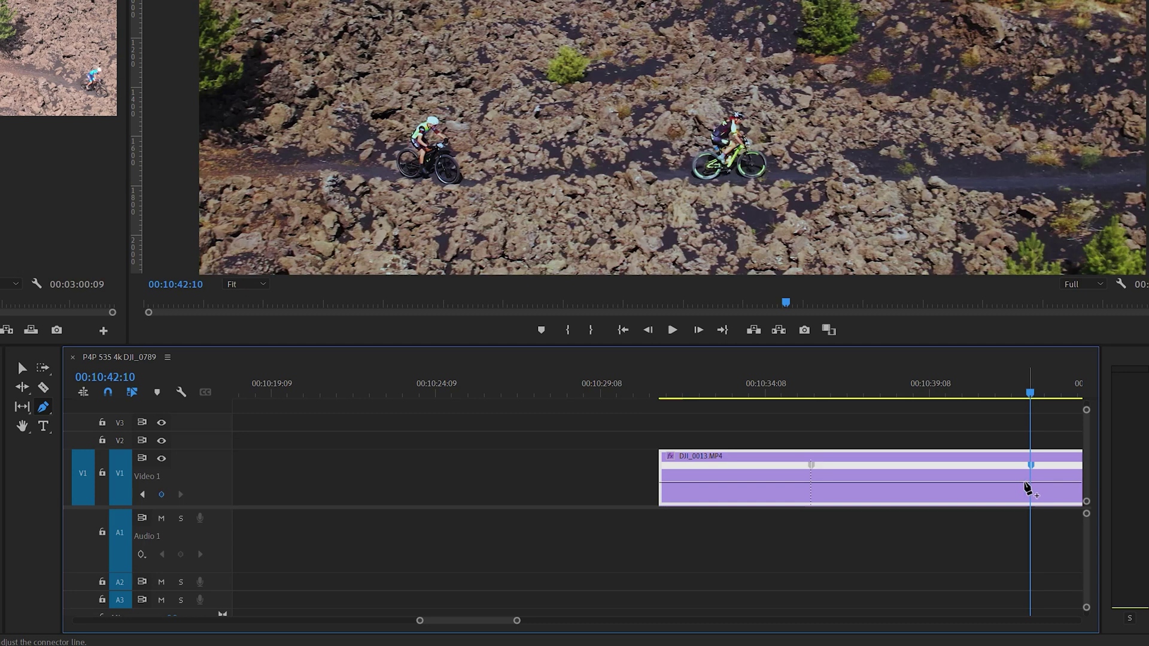
click(22, 368)
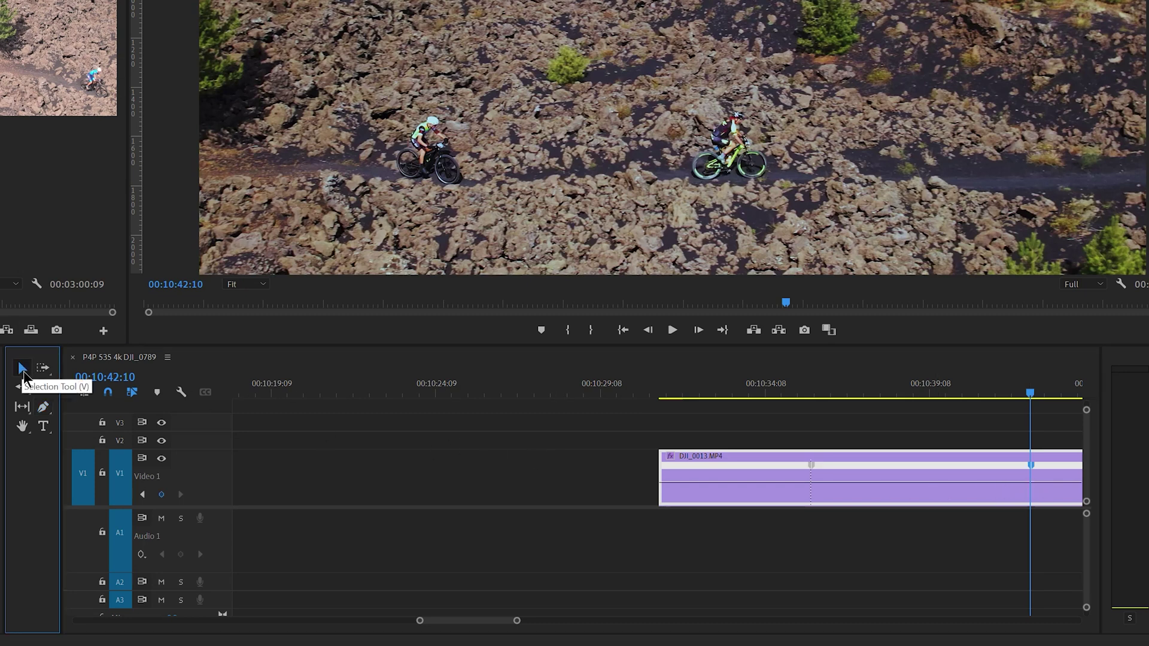
drag(882, 481, 883, 475)
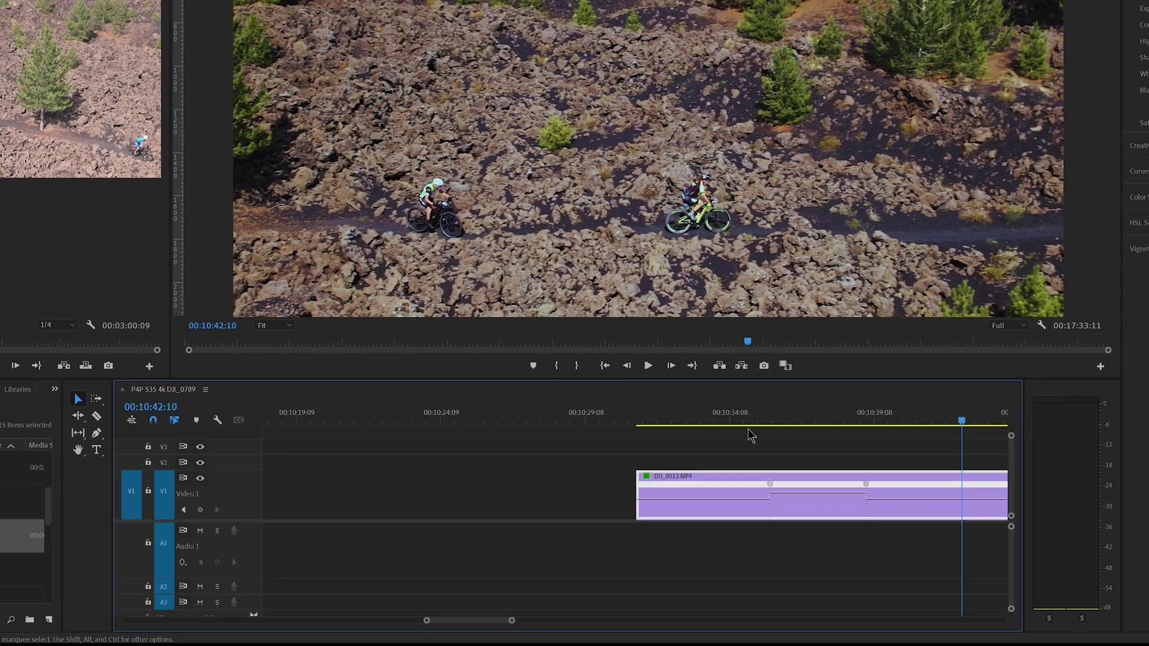
key(Up)
key(space)
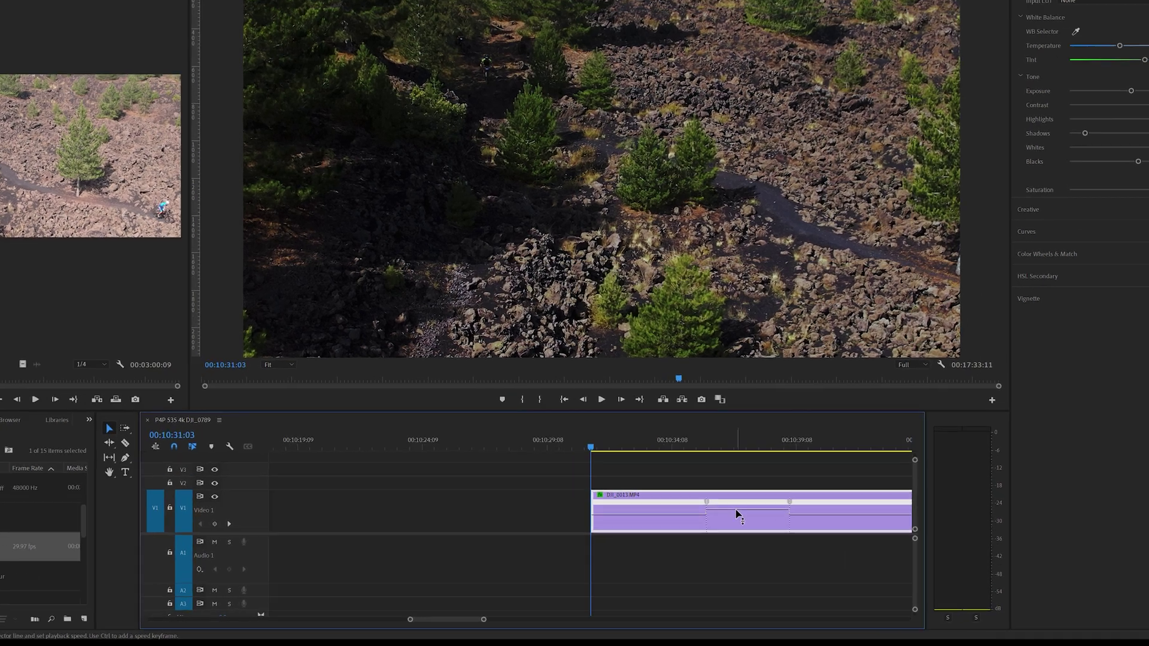
Raise the bike clip's middle section speed to 301%
drag(709, 530, 709, 523)
drag(852, 448, 852, 442)
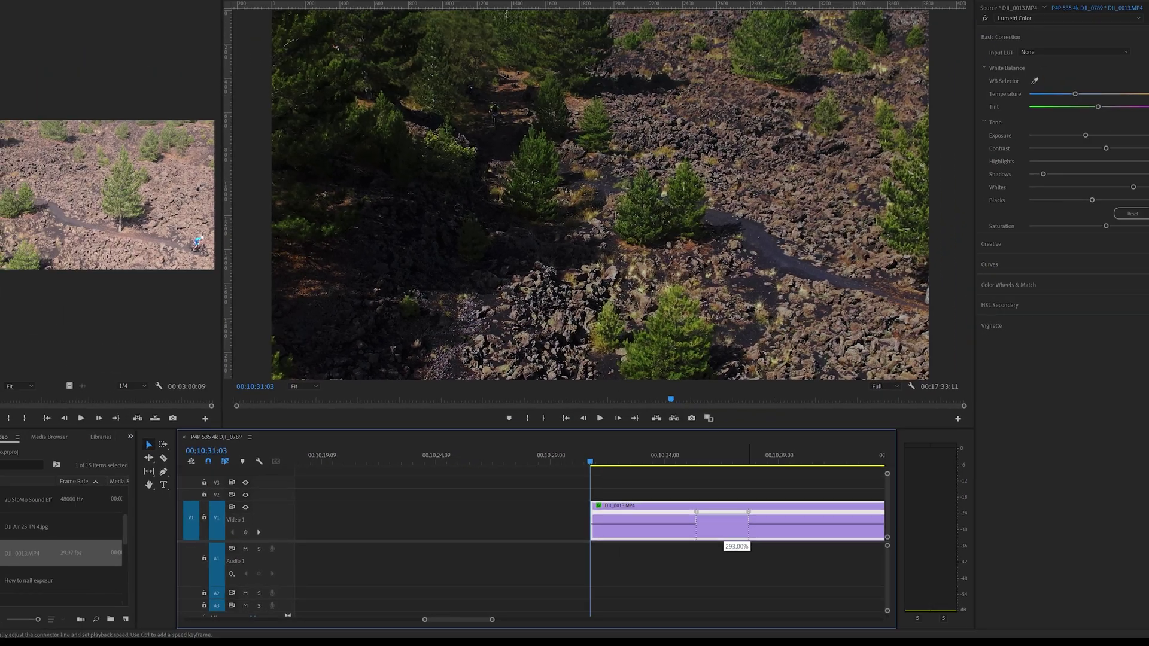
drag(722, 512, 722, 511)
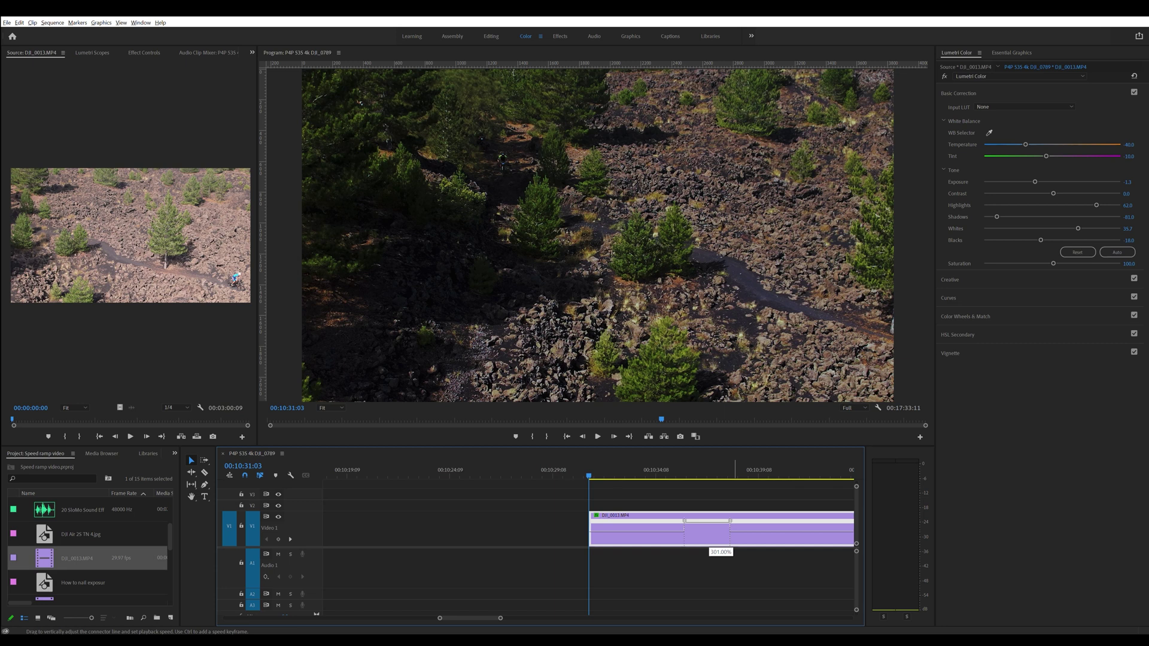
drag(735, 521, 734, 520)
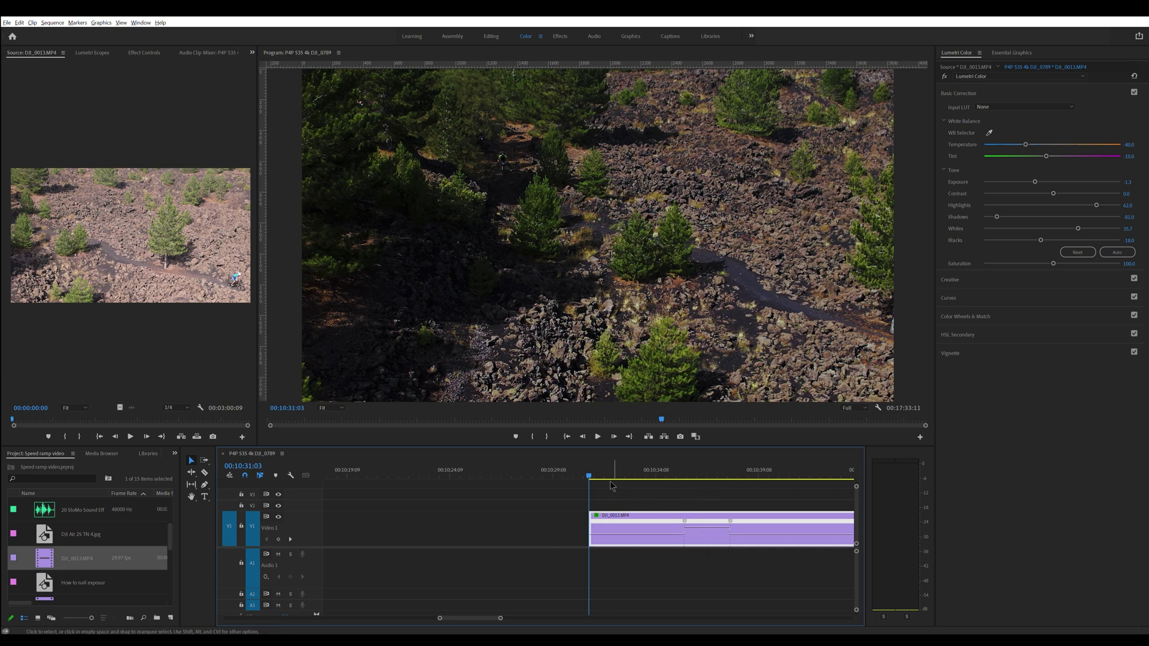
Split both speed keyframes into gradual ramps into and out of the fast section
drag(598, 483, 667, 486)
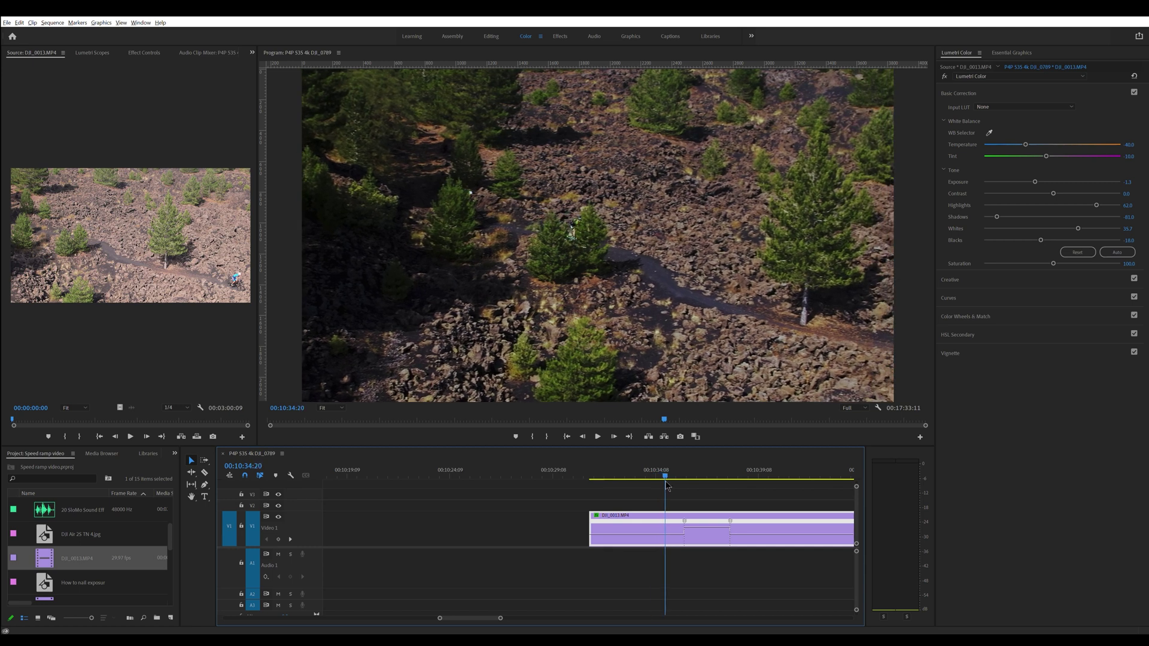
drag(686, 524, 658, 523)
key(Right)
drag(673, 483, 779, 484)
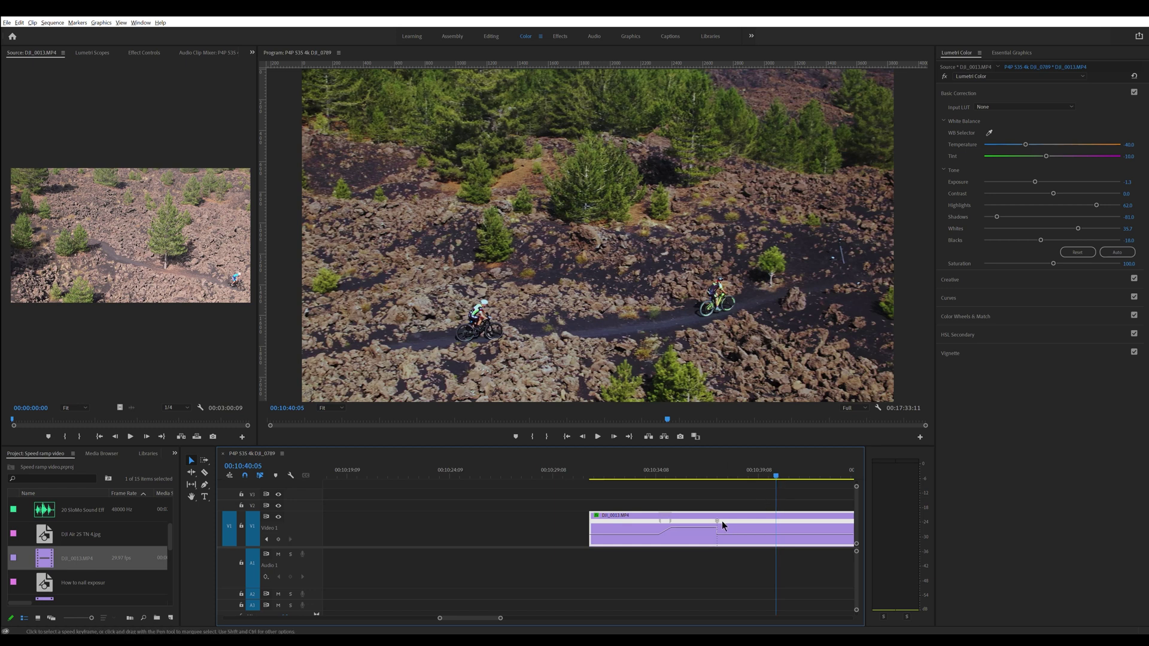
drag(720, 524, 754, 524)
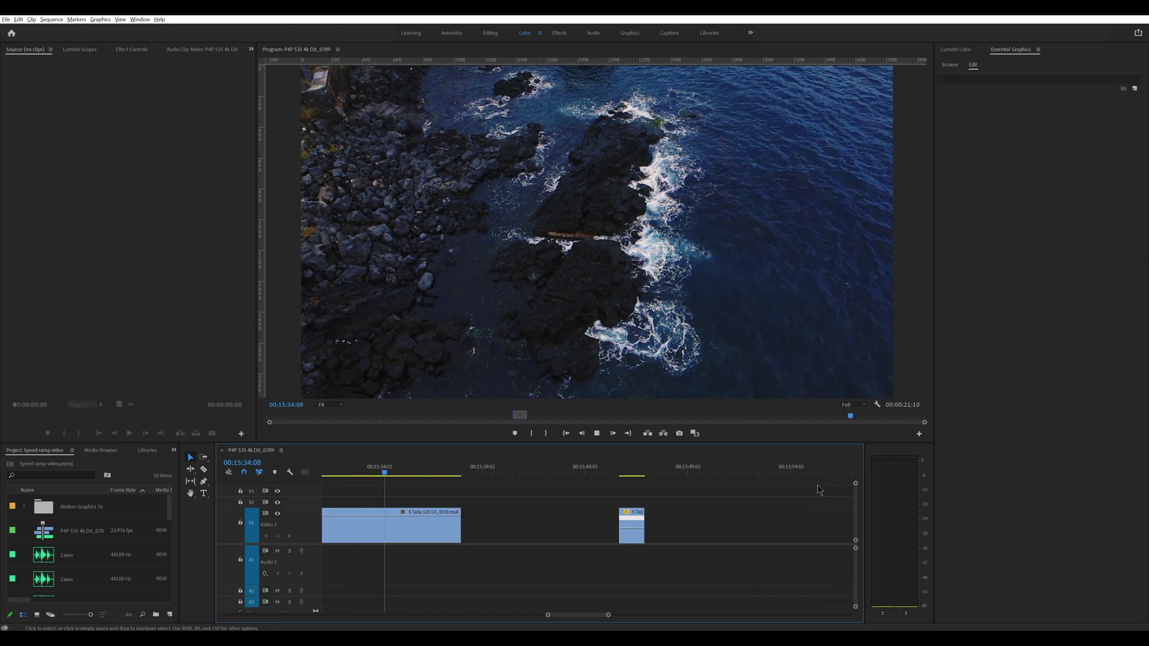
Show the waves clip's Time Remapping > Speed line
key(space)
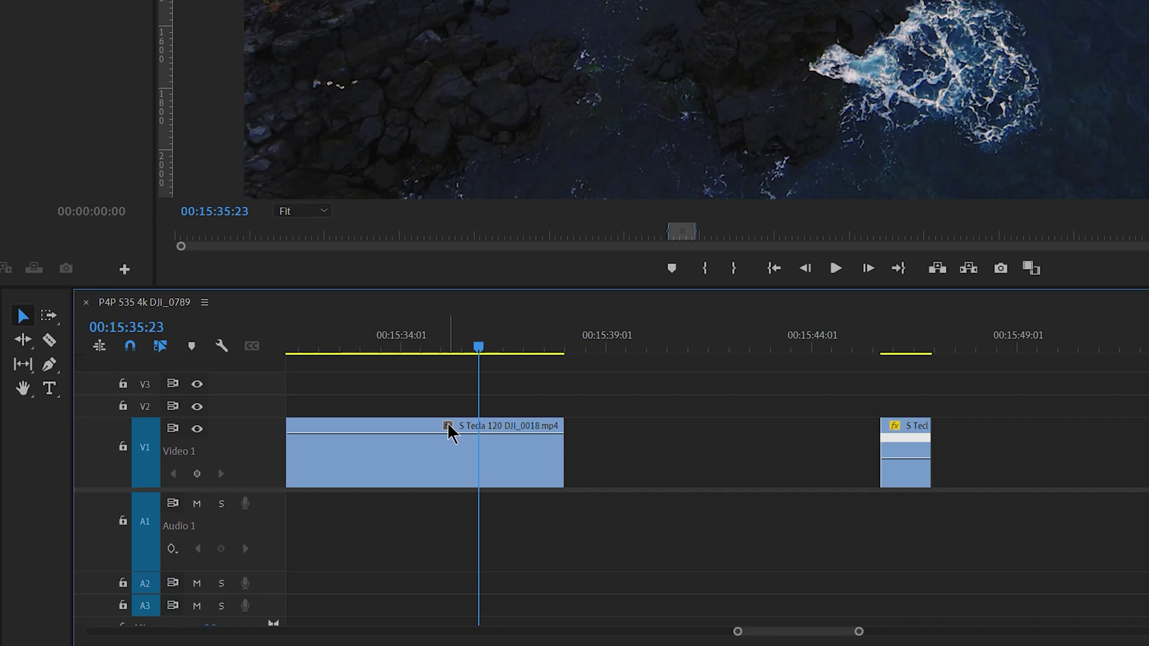
click(448, 425)
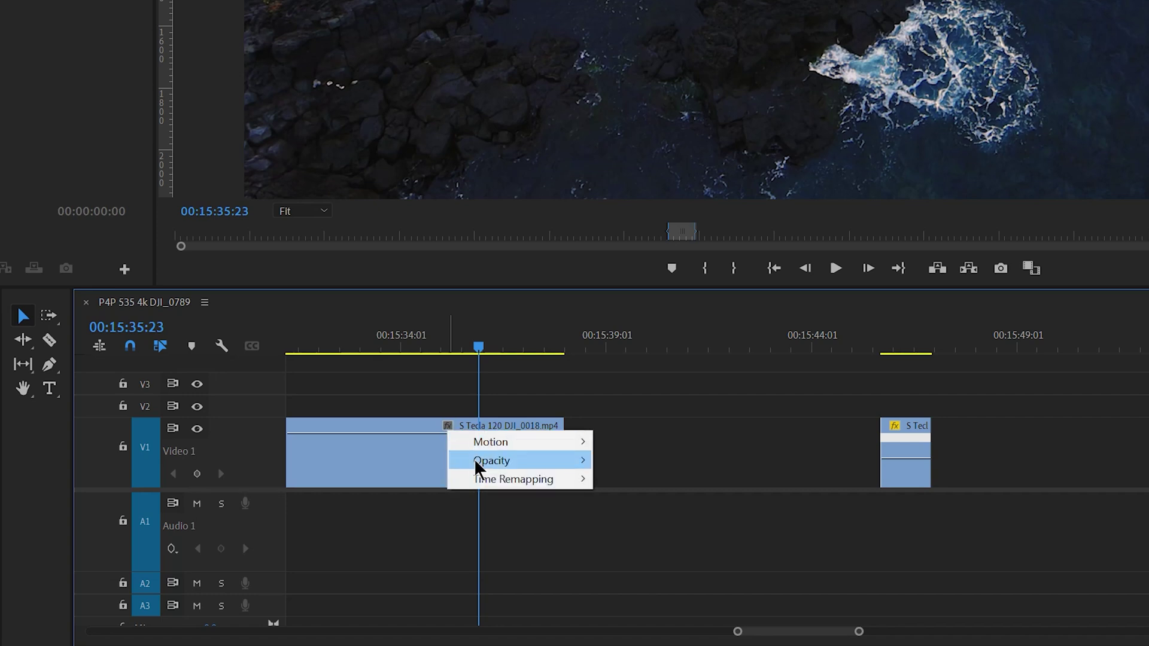
mouse_move(480, 479)
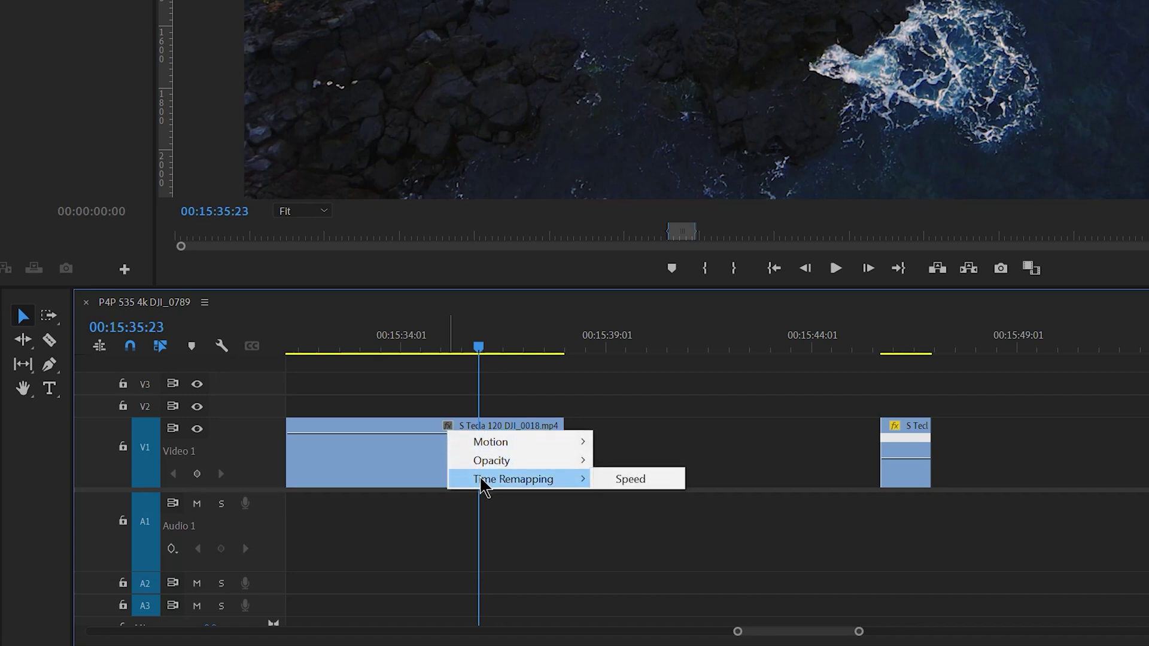
click(621, 486)
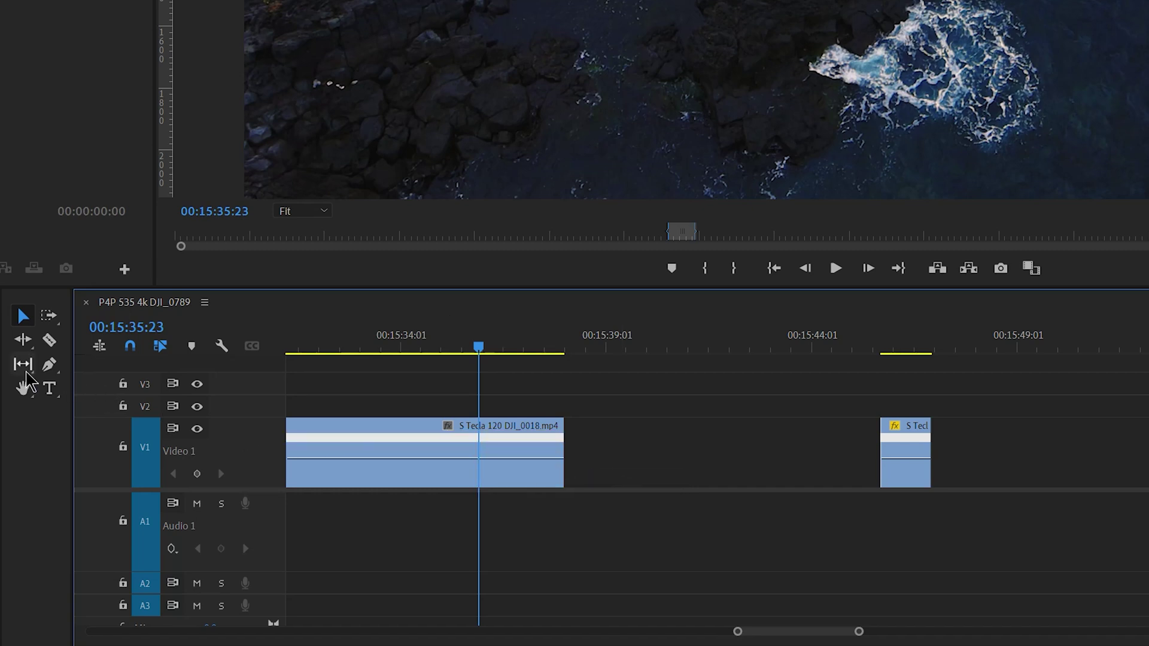
Add a speed keyframe and raise the clip's opening section to about 300%
click(50, 366)
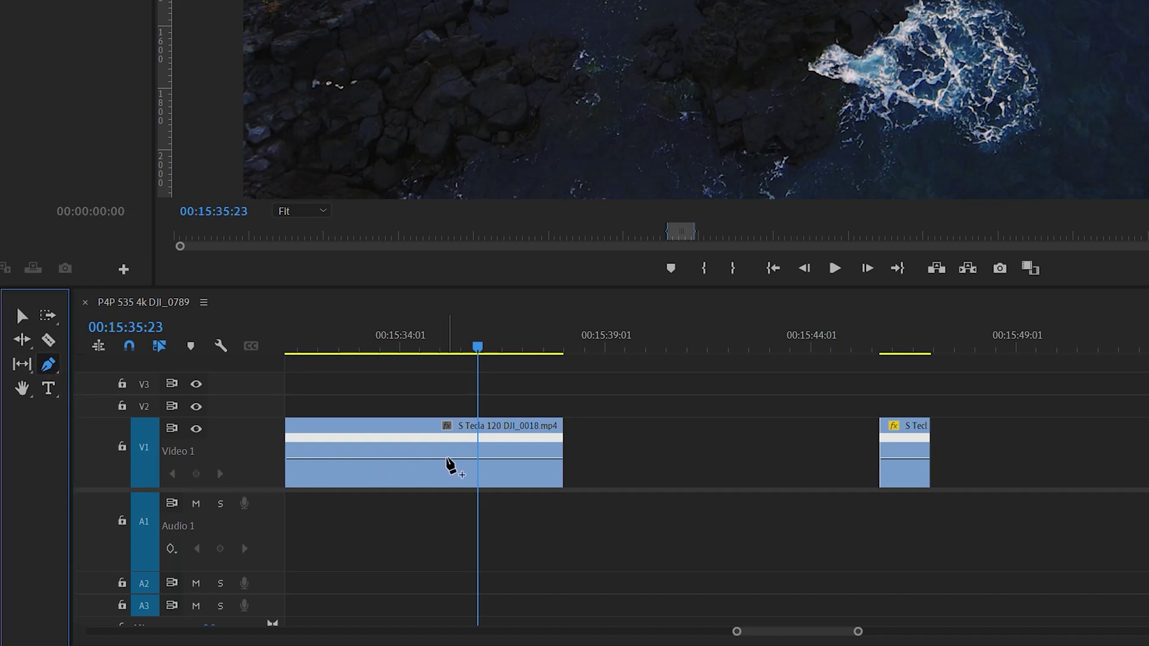
click(447, 459)
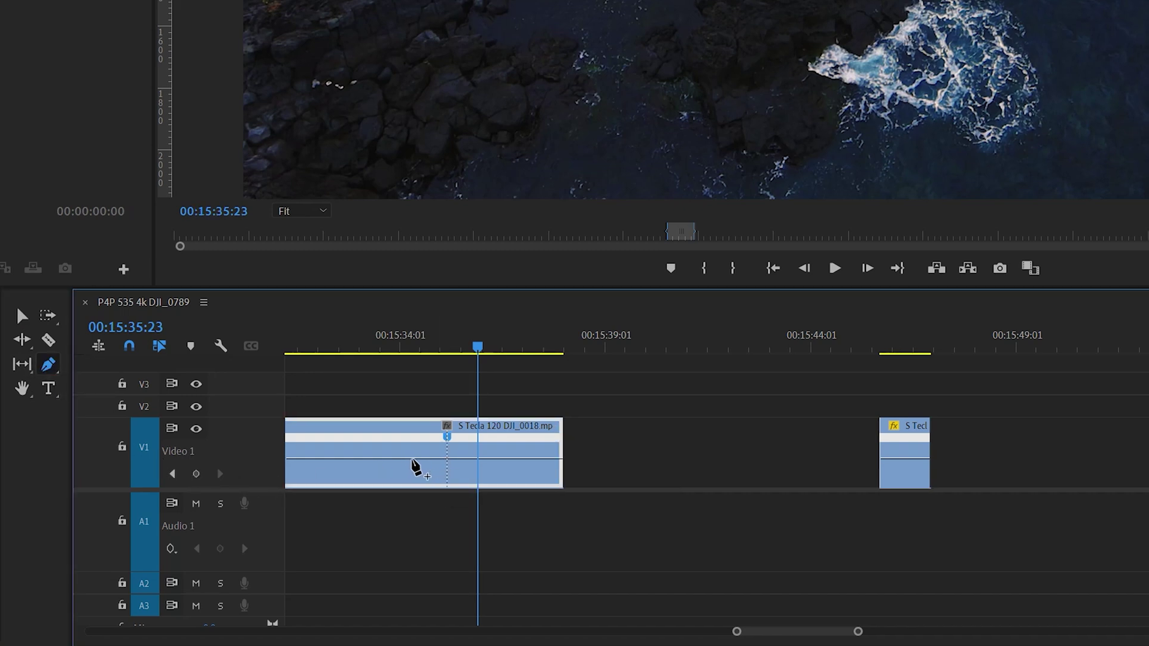
click(22, 315)
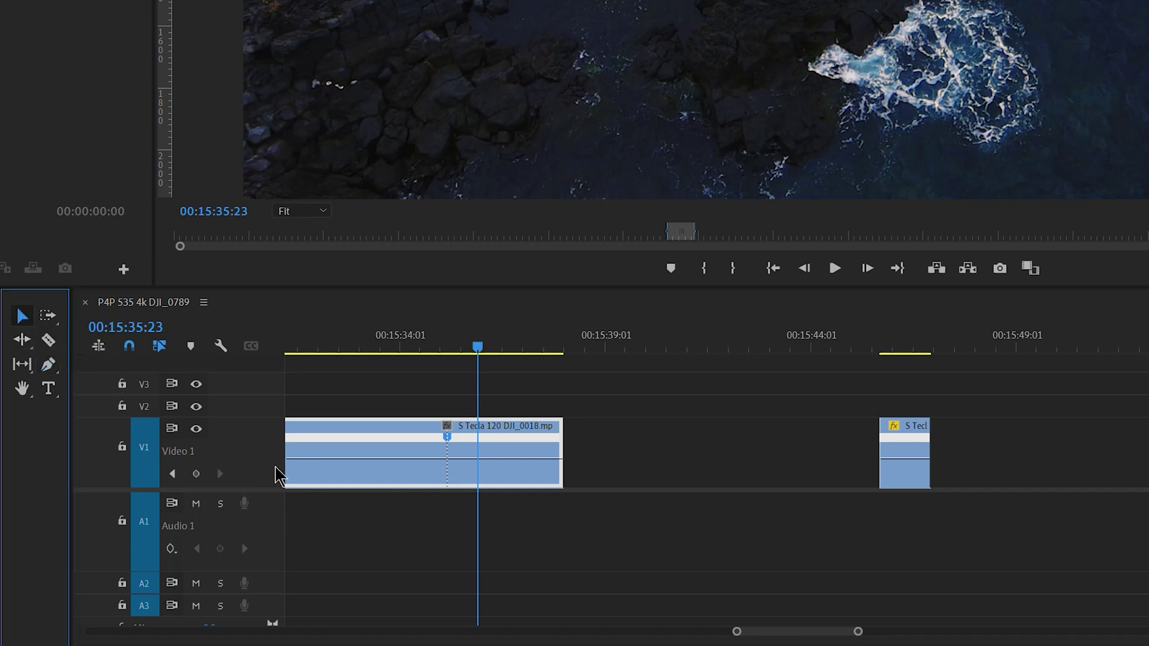
drag(364, 457, 367, 454)
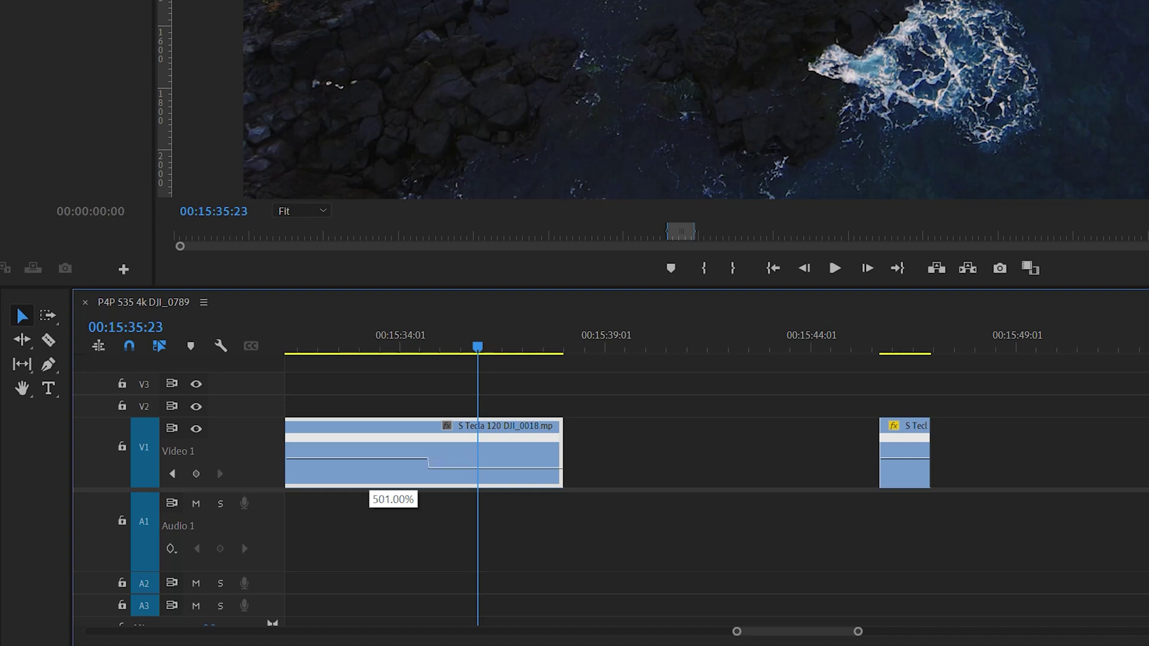
drag(367, 457, 368, 456)
key(minus)
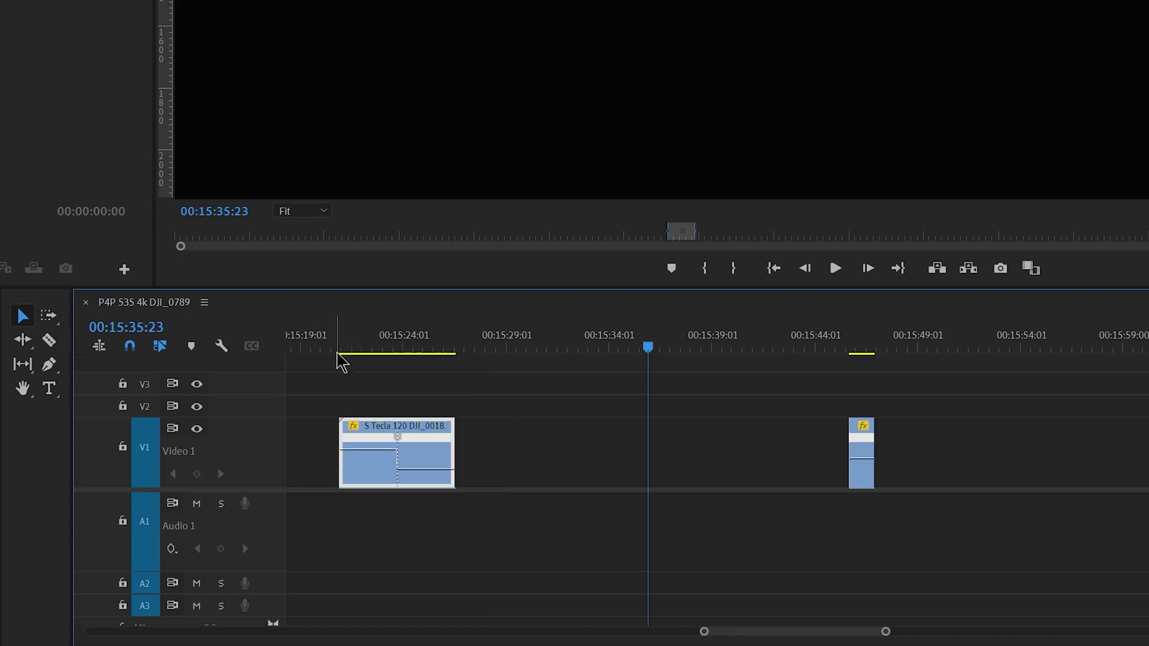
Spread the speed keyframe into a gradual ramp, then play back from the start
click(399, 440)
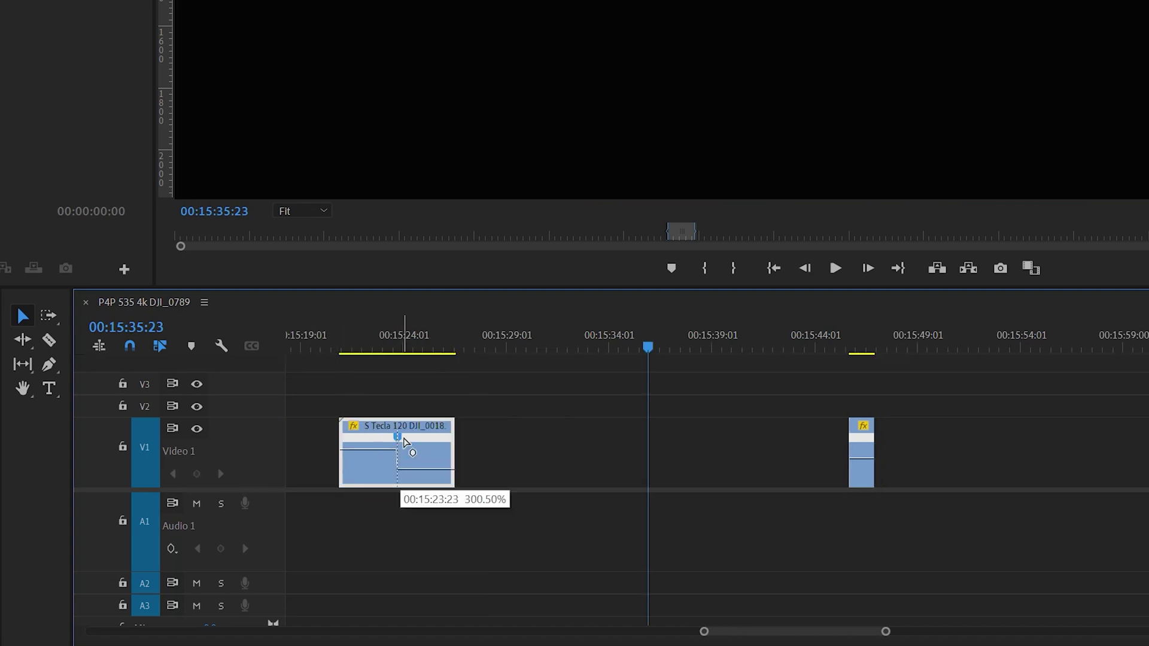
drag(406, 442, 440, 453)
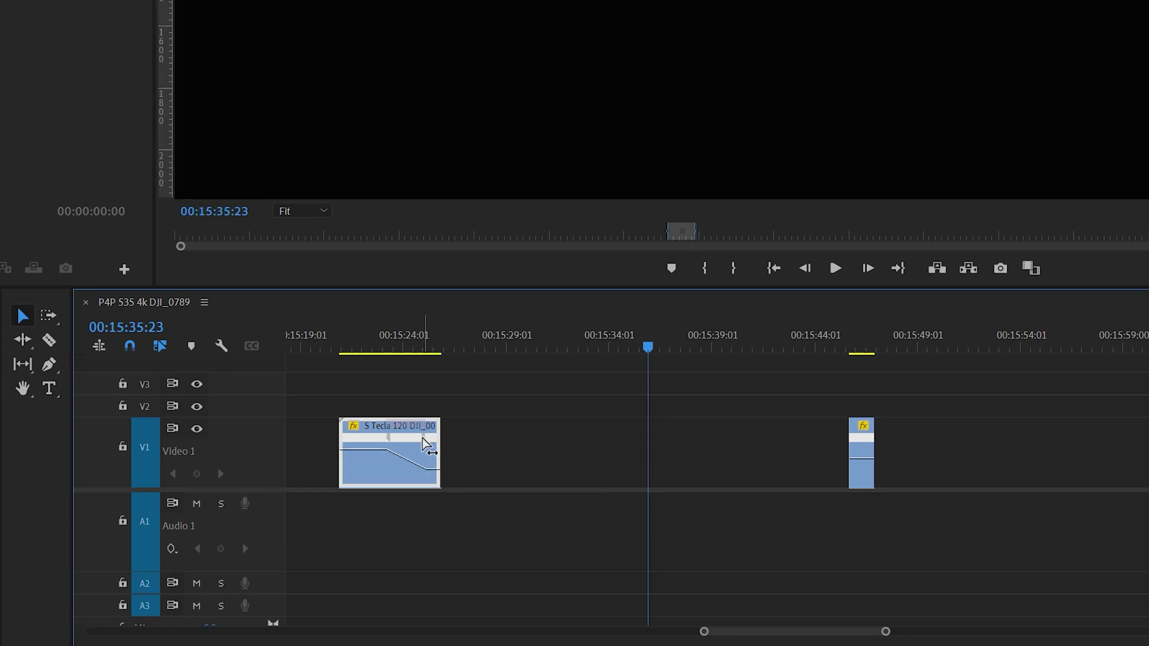
key(Up)
key(Up)
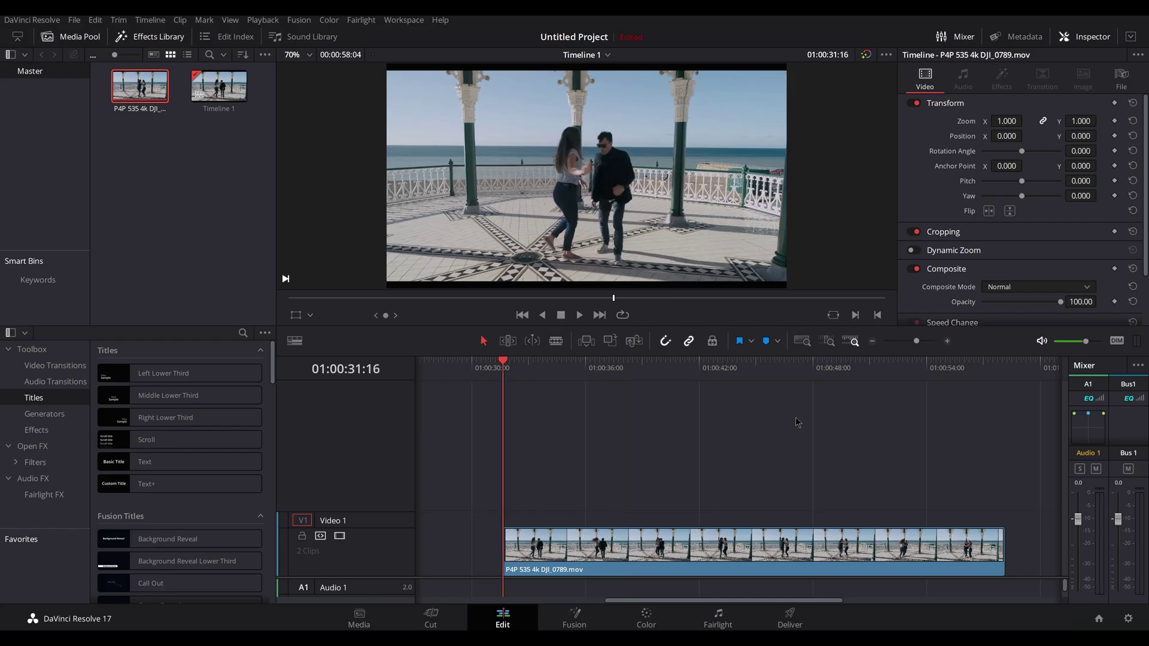
key(space)
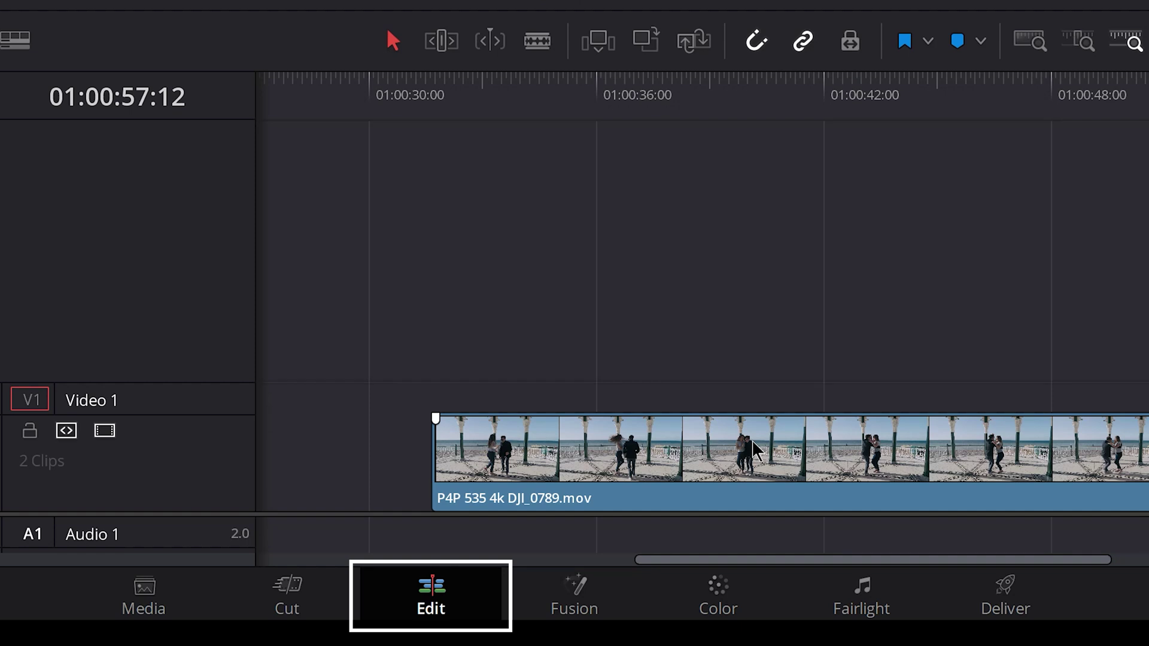
Turn on Retime Controls for the dance clip in the timeline
right_click(755, 450)
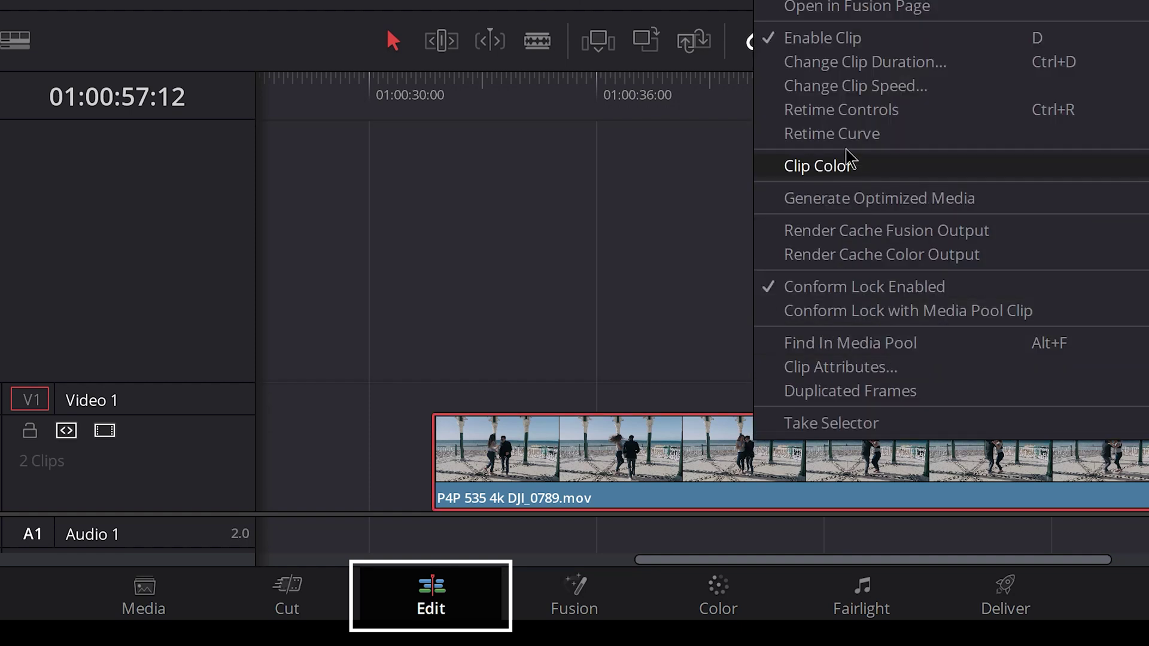
click(854, 114)
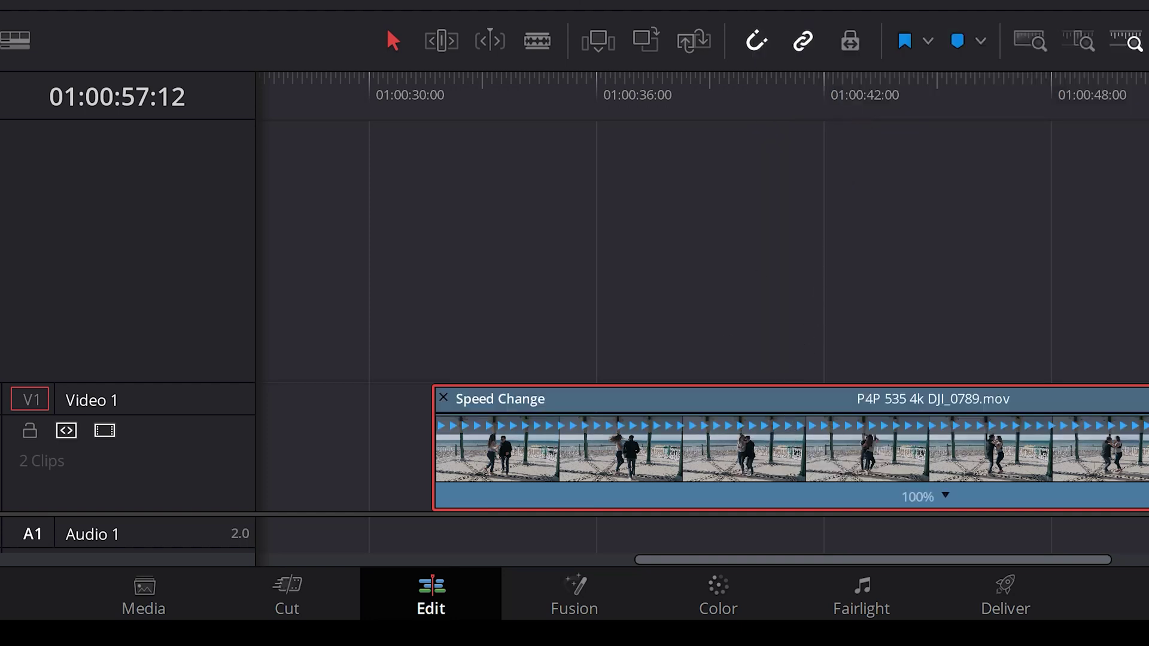
Add a speed point at 01:00:41:01 and set the opening section to 200%
drag(1148, 111, 791, 113)
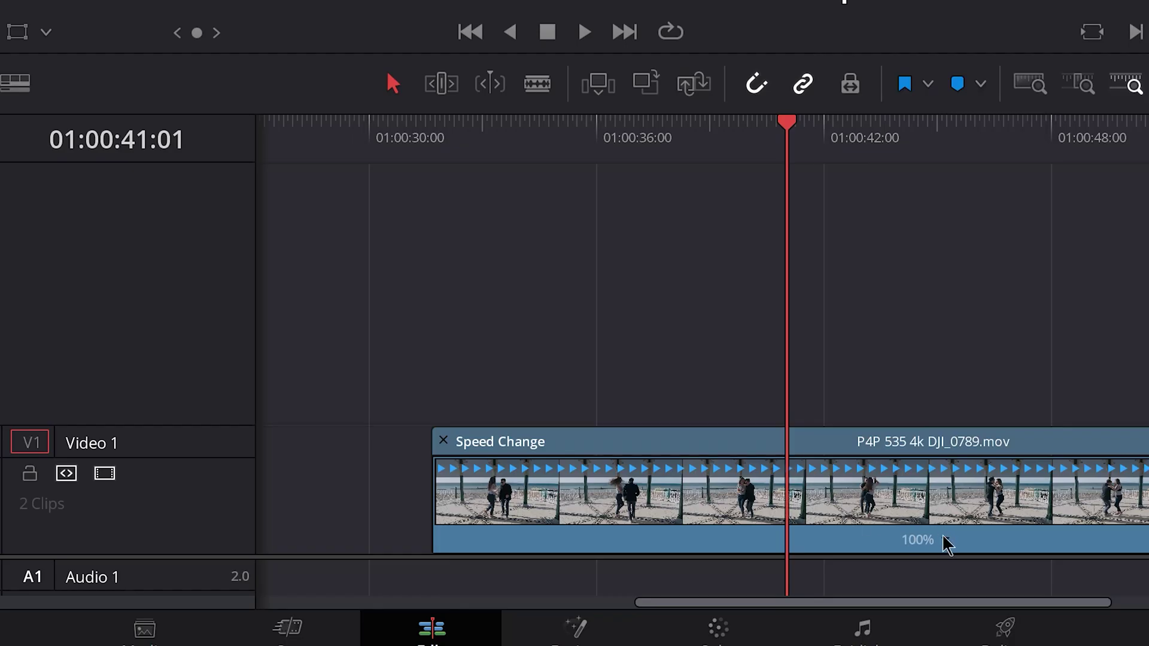
click(944, 538)
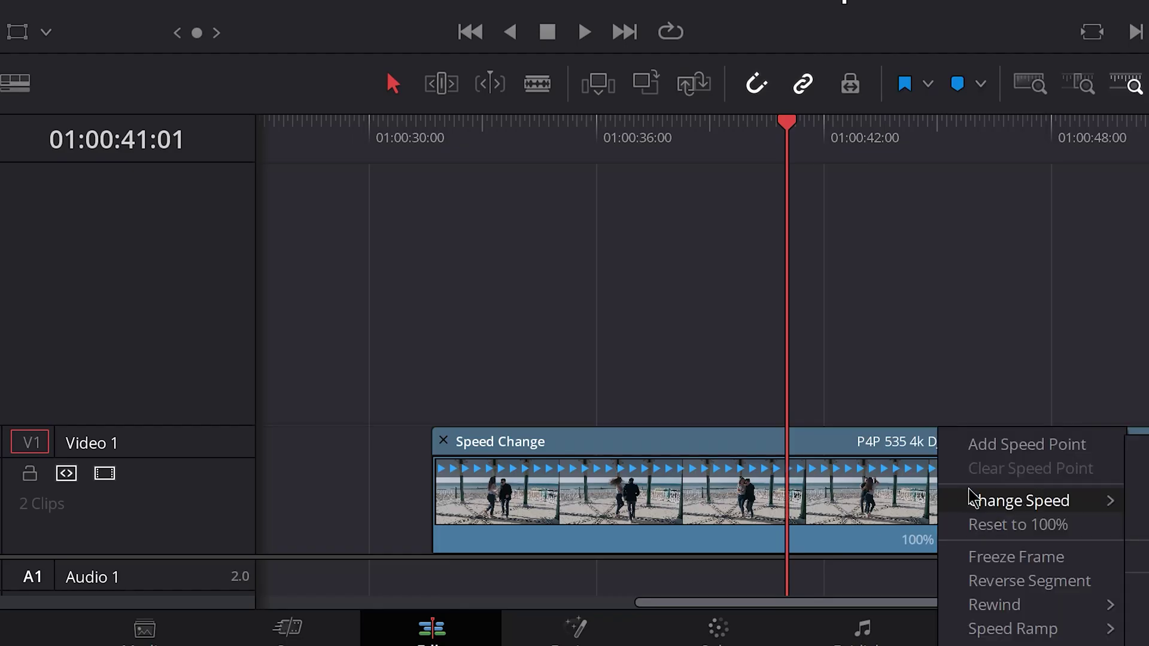
click(1005, 453)
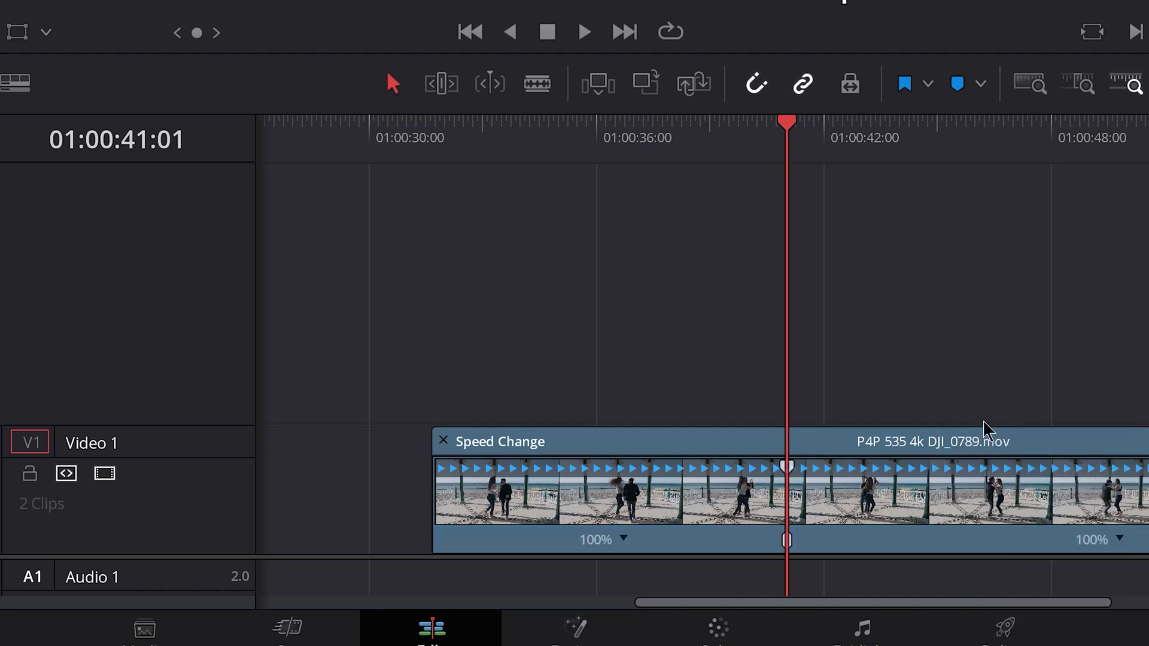
click(624, 538)
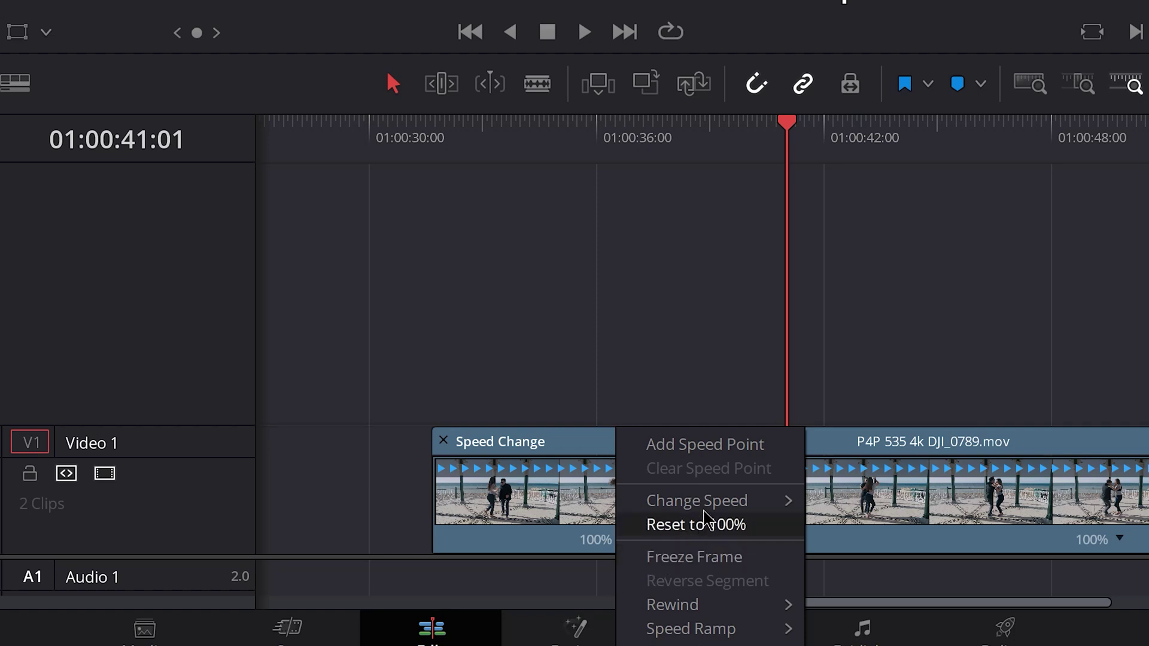
mouse_move(722, 504)
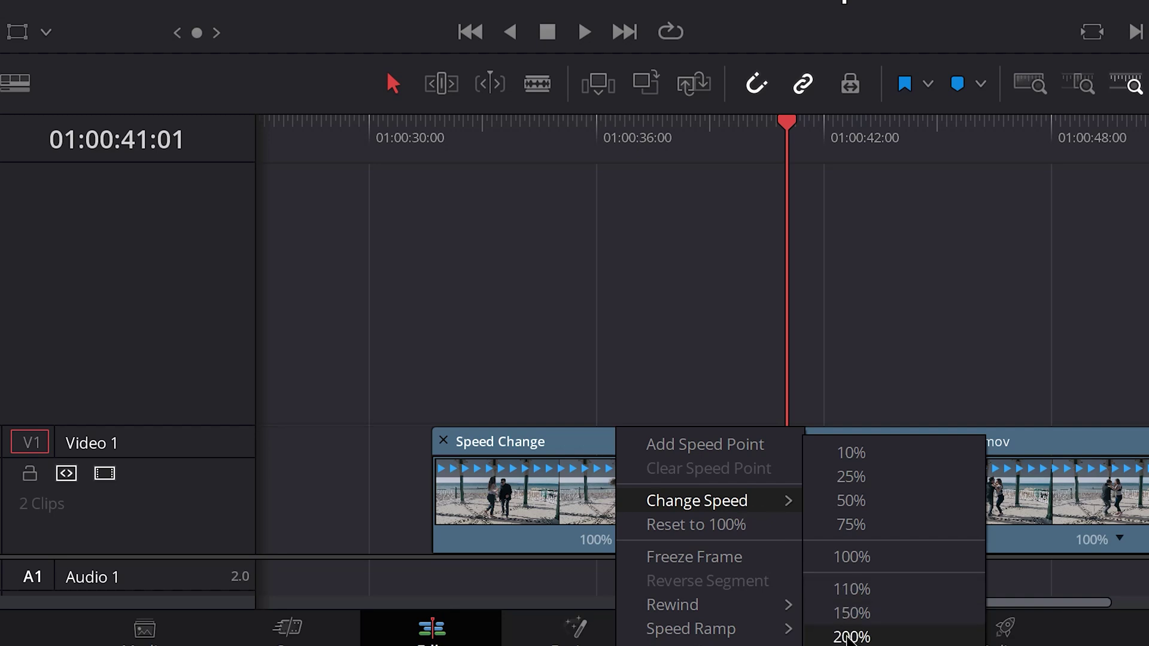
click(846, 636)
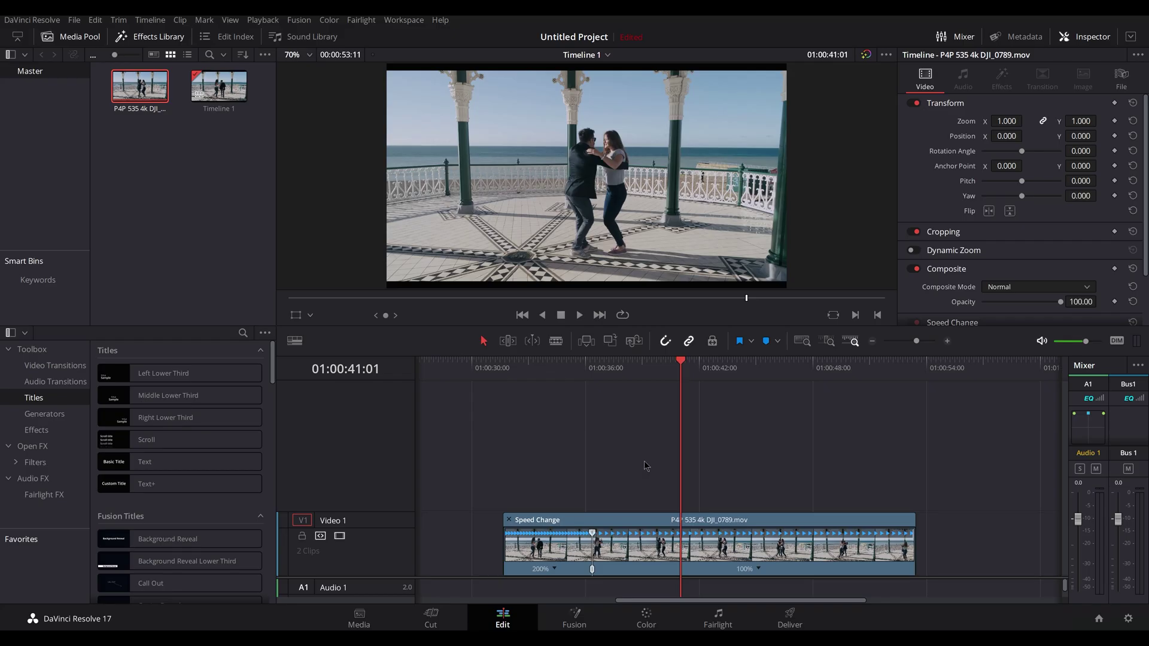
key(Up)
Review the retimed dance clip and drag its speed point earlier so the opening section plays at 251%
key(space)
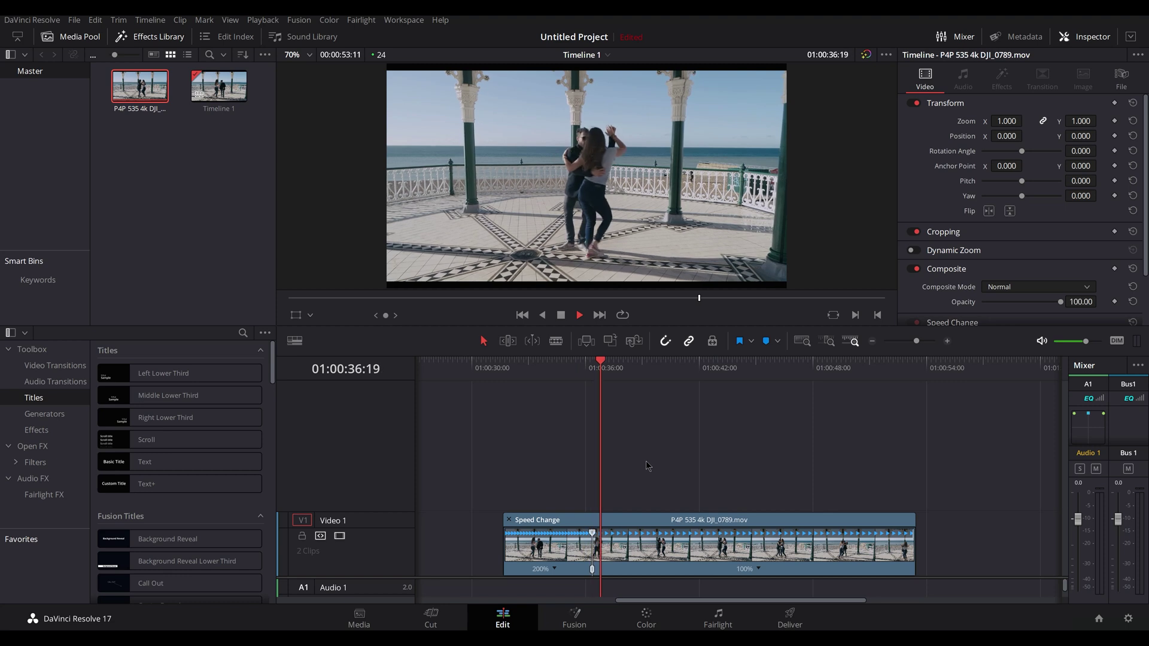
key(space)
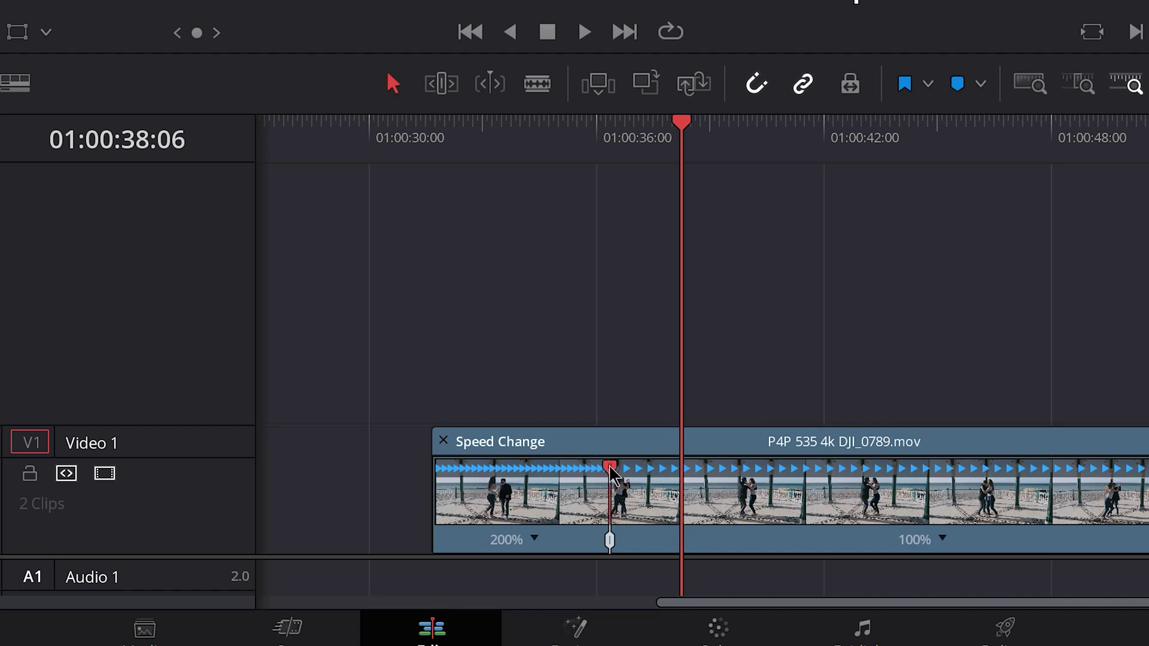
drag(609, 470, 572, 471)
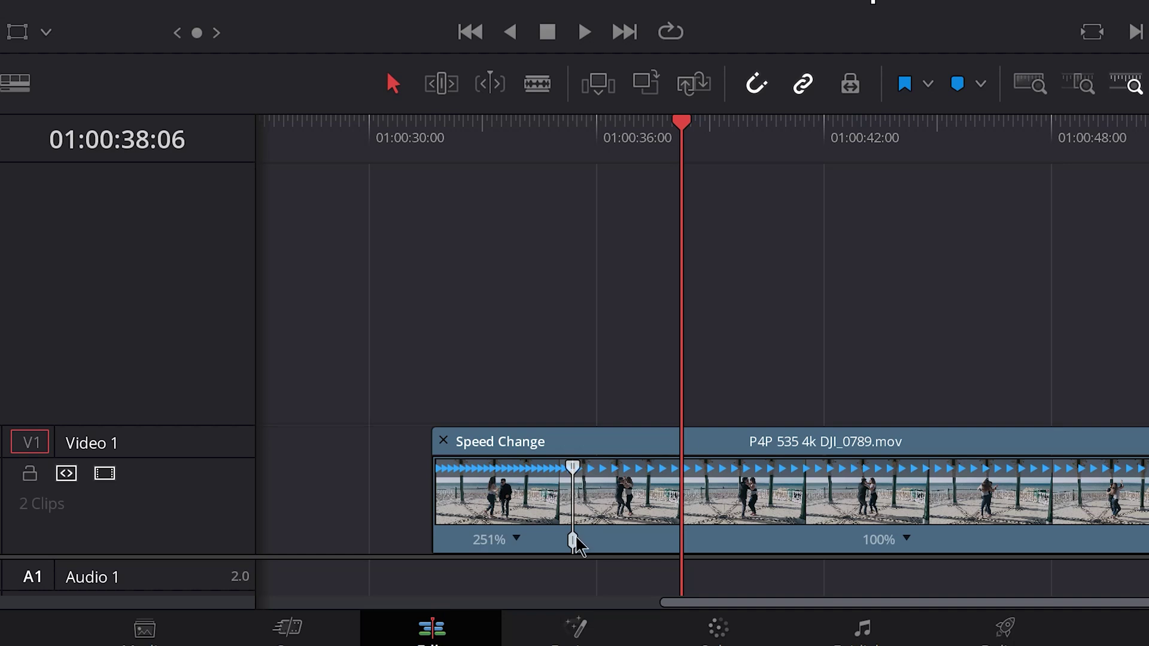
mouse_move(573, 540)
mouse_down()
mouse_move(586, 541)
mouse_move(573, 541)
mouse_up()
click(825, 502)
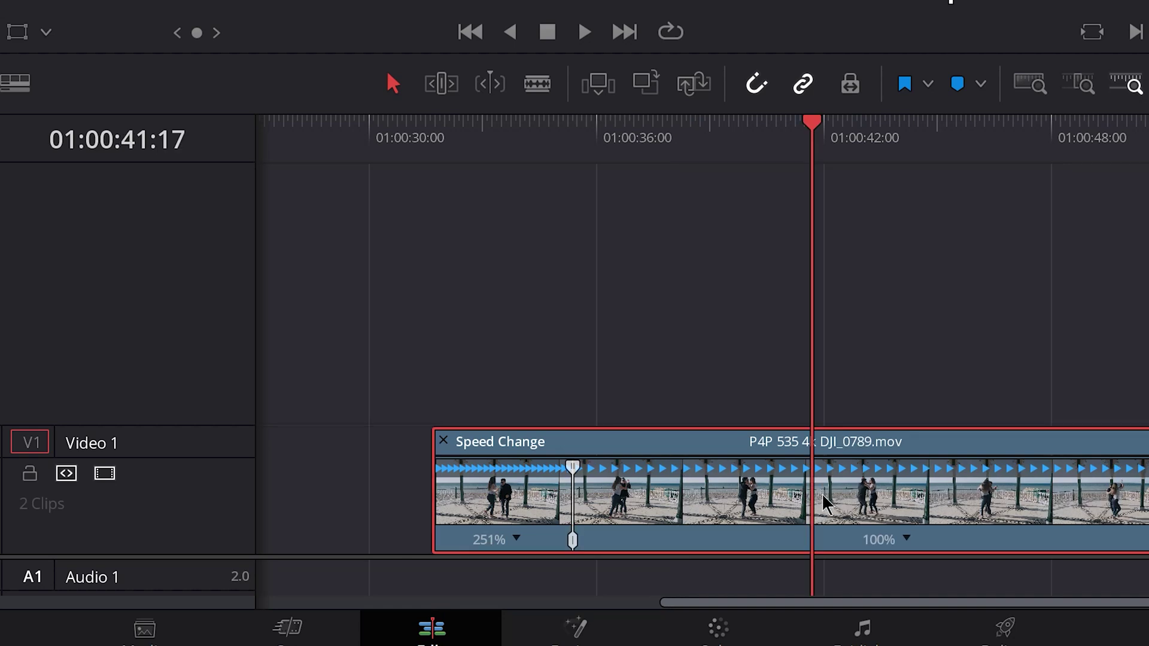
Add a speed point at 01:00:41:17 and set the section after it to 200%
click(907, 541)
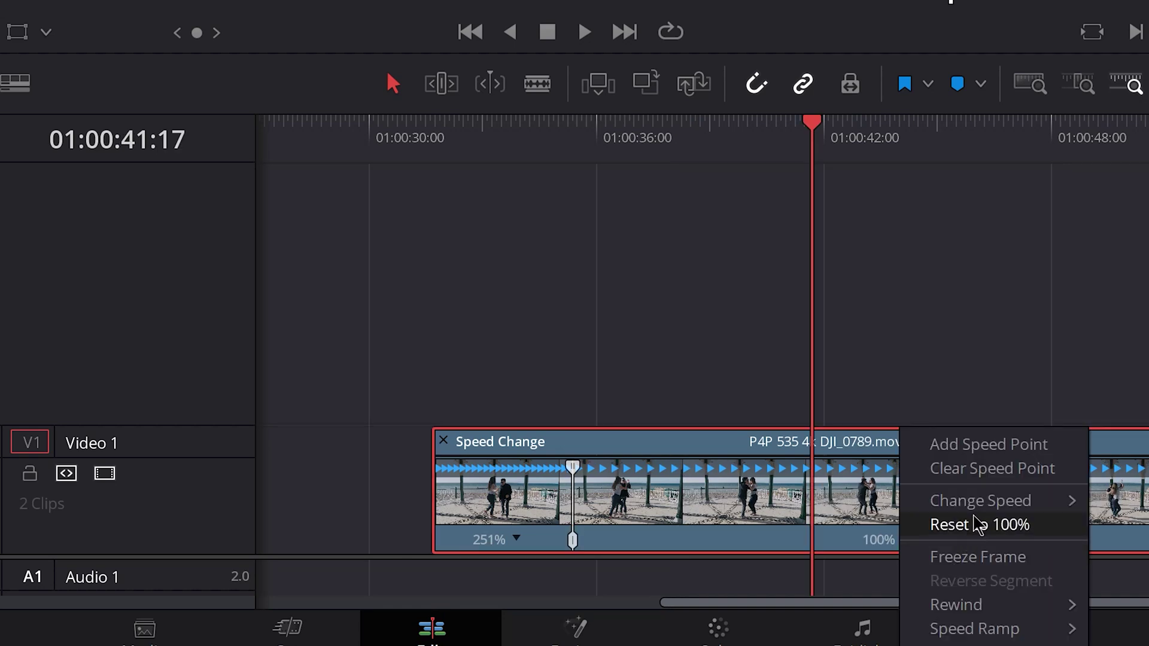
click(993, 446)
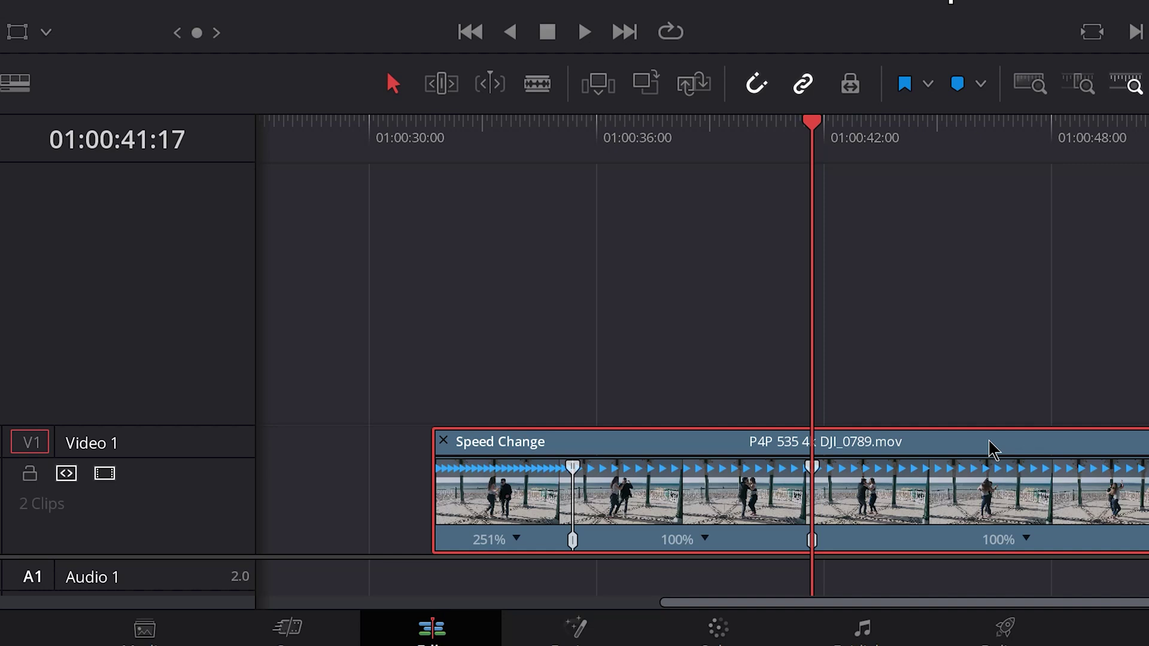
click(1007, 538)
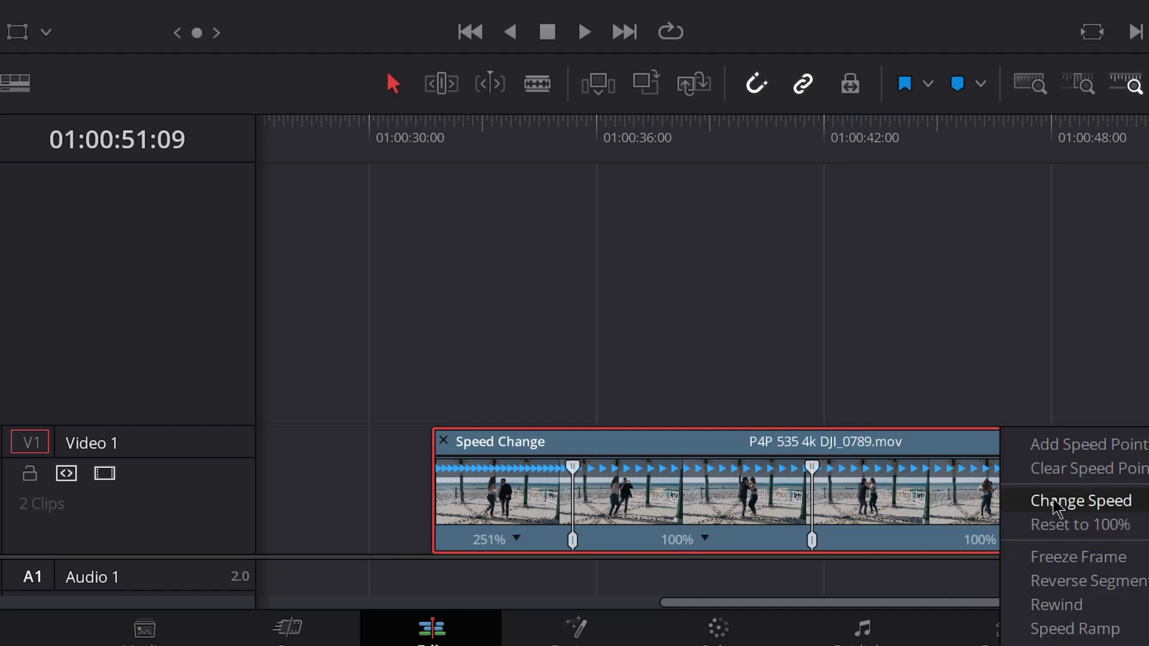
click(1069, 554)
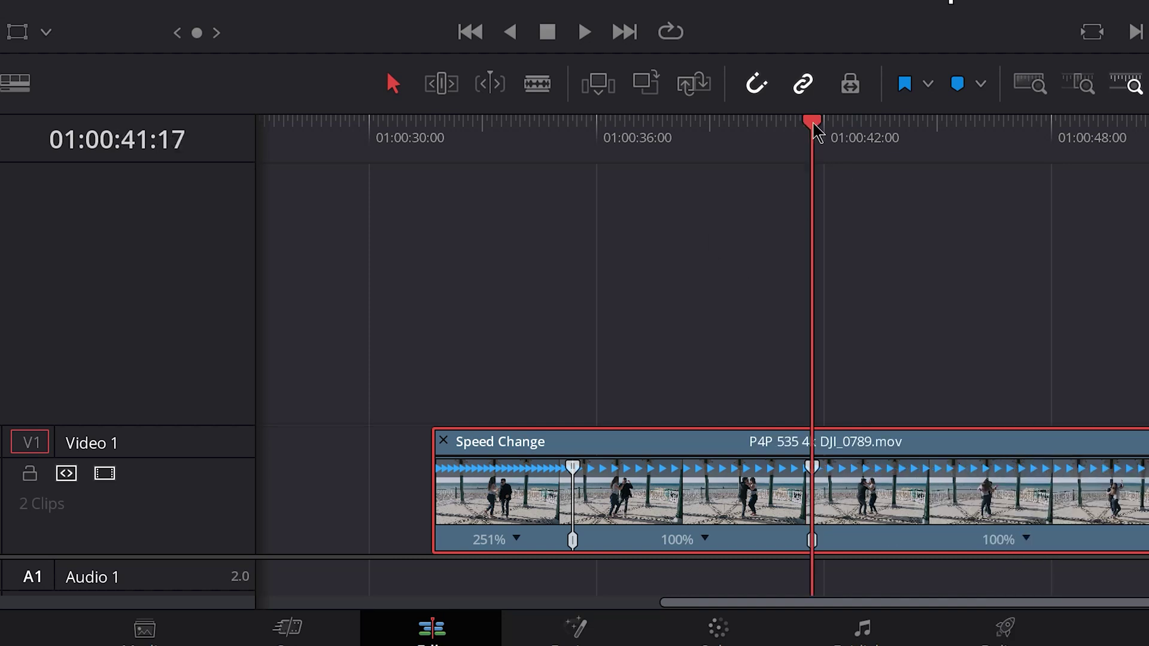
Add another speed point near the clip end, drag it to raise the ending to 252%, and trim the leftover tail
drag(814, 126, 1145, 126)
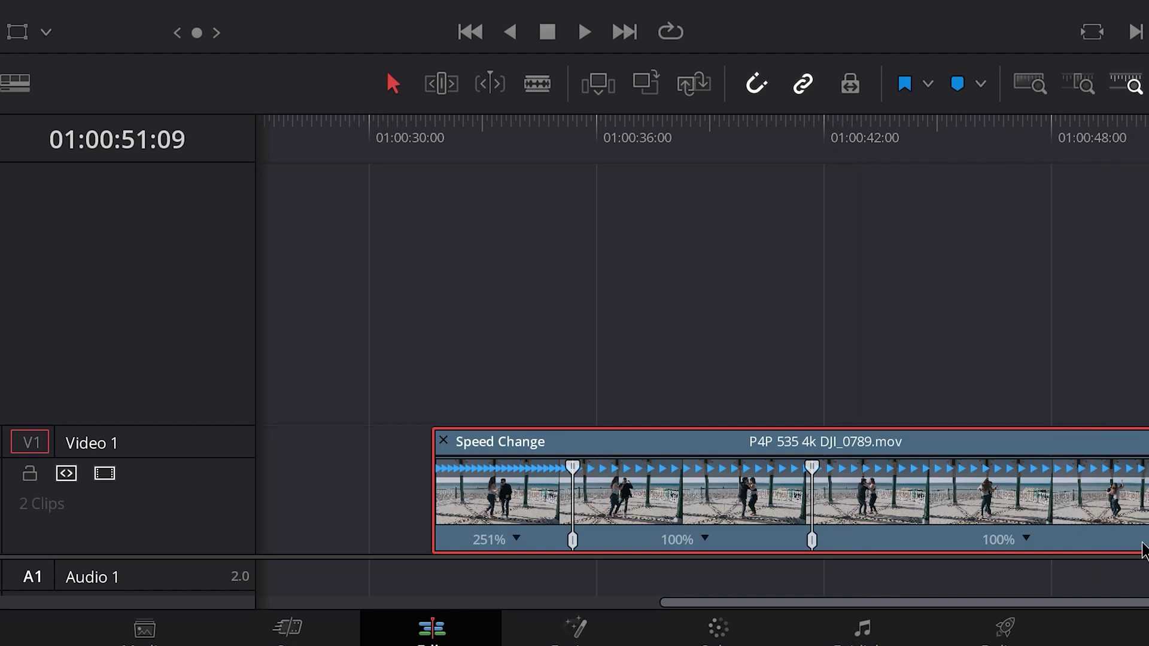
click(1023, 538)
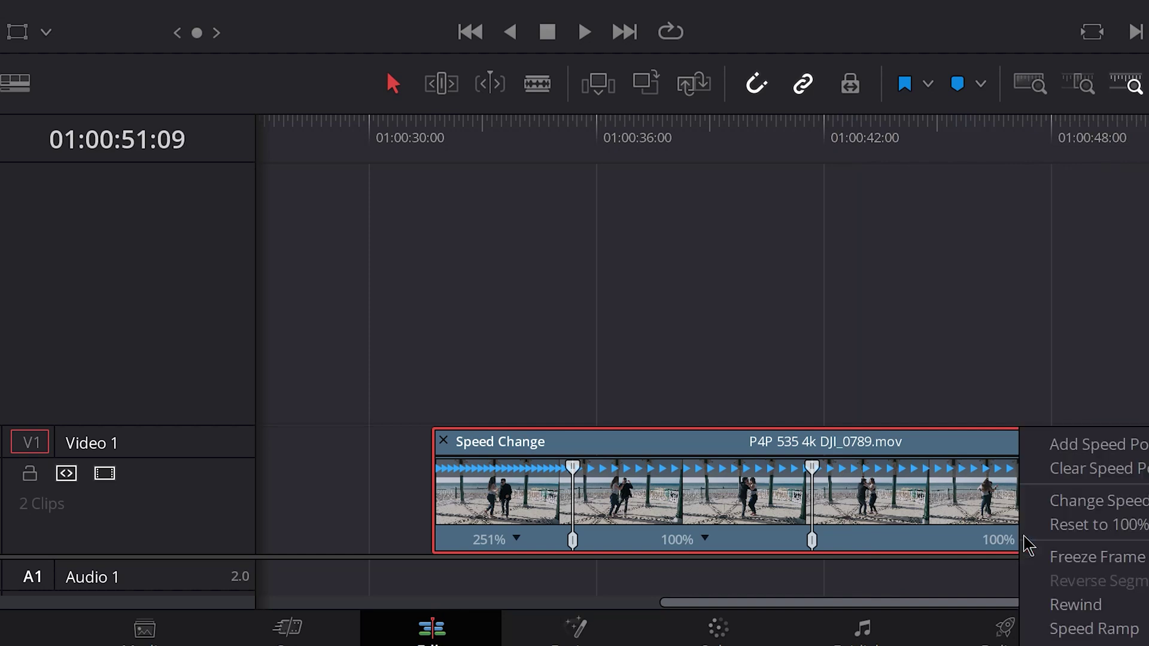
click(1087, 457)
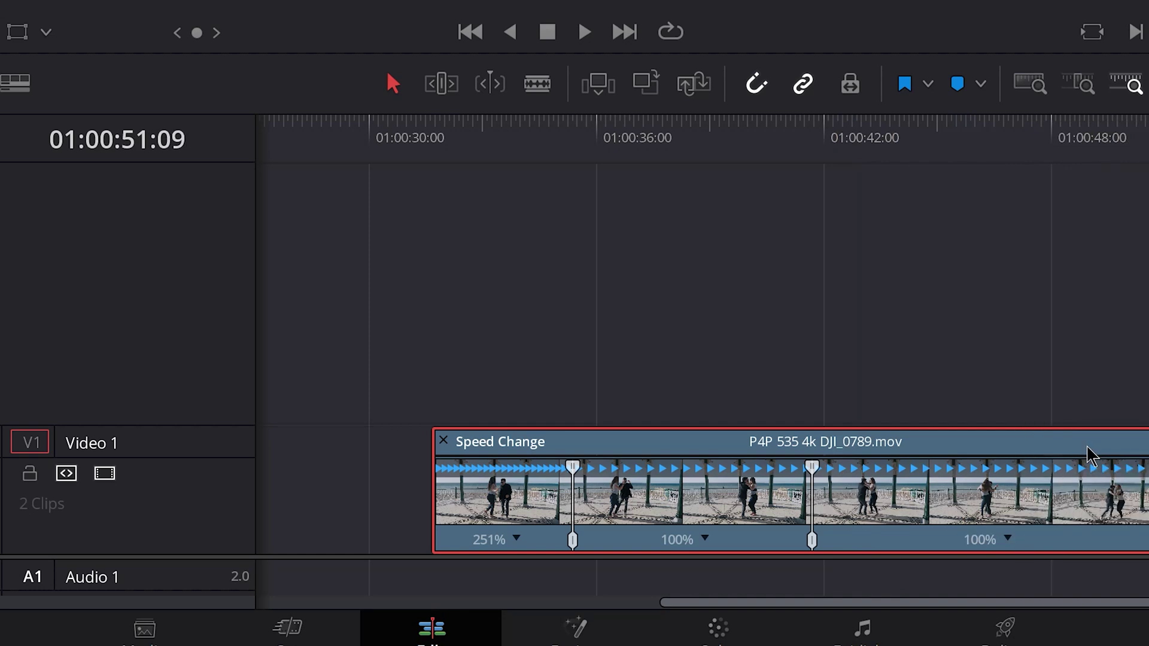
click(1007, 538)
click(957, 514)
drag(1005, 468, 958, 474)
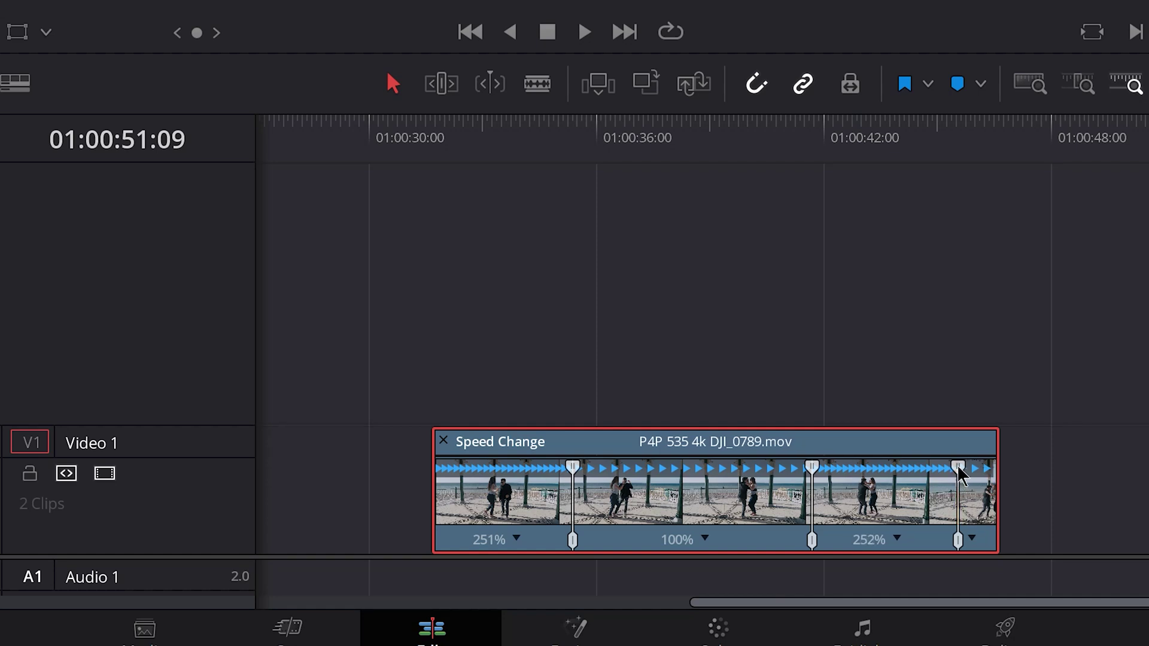
drag(957, 540, 975, 536)
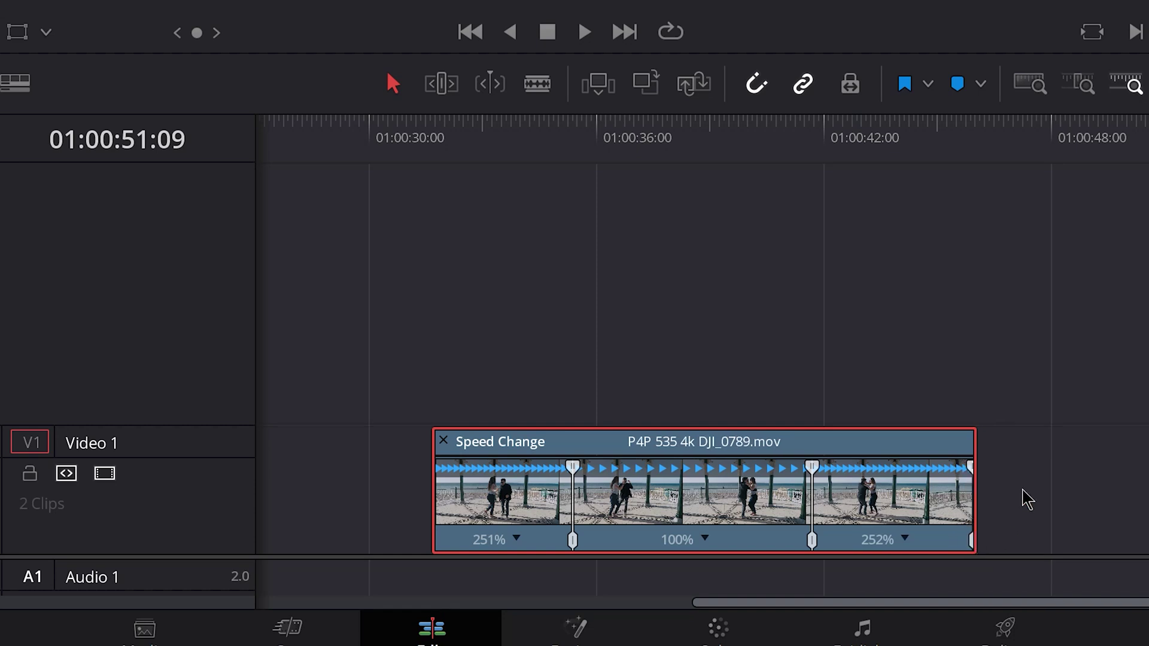
key(Up)
key(Up)
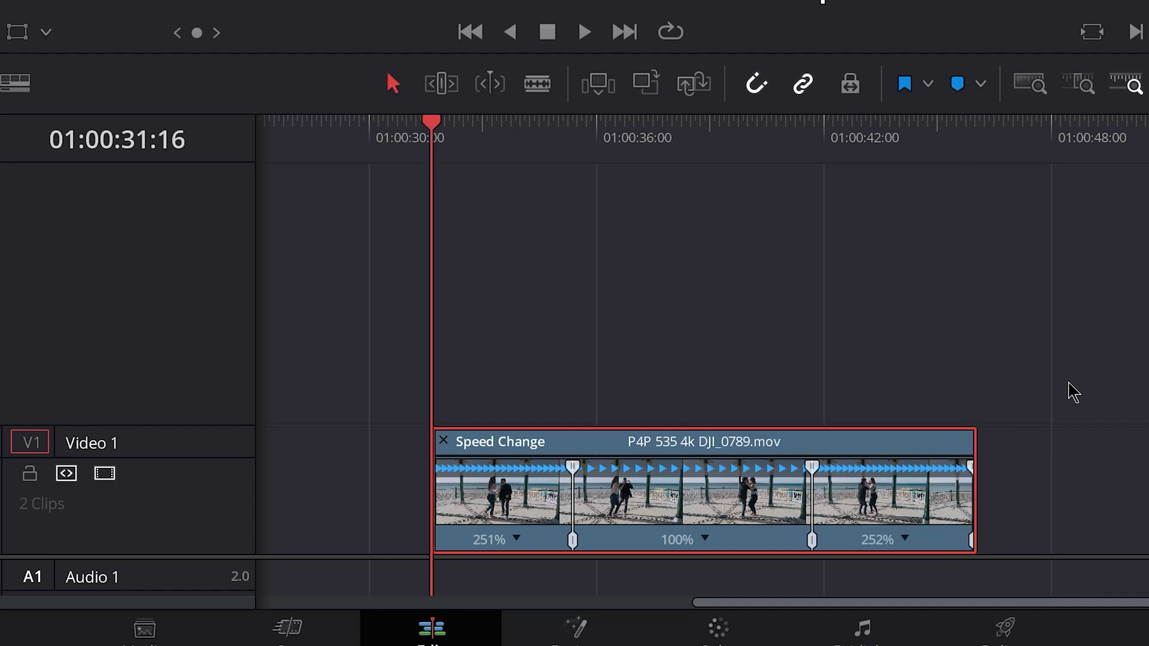